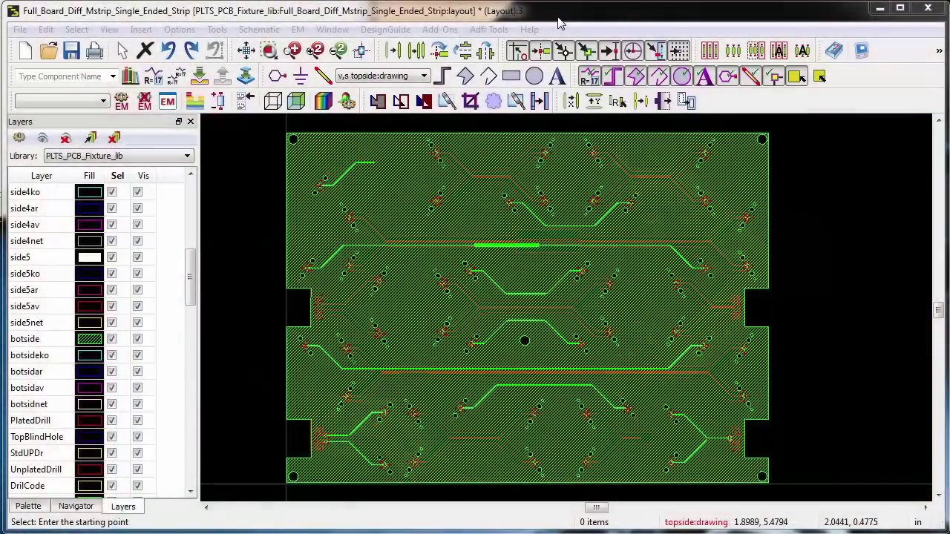
Draw a rectangle around the upper-left single-ended strip, crop the layout to it, and zoom to fit
click(512, 78)
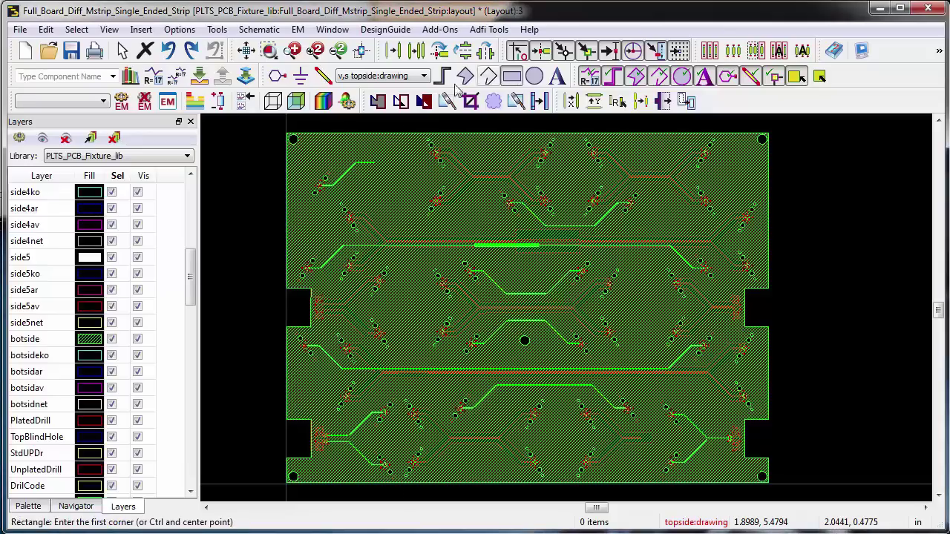
click(273, 124)
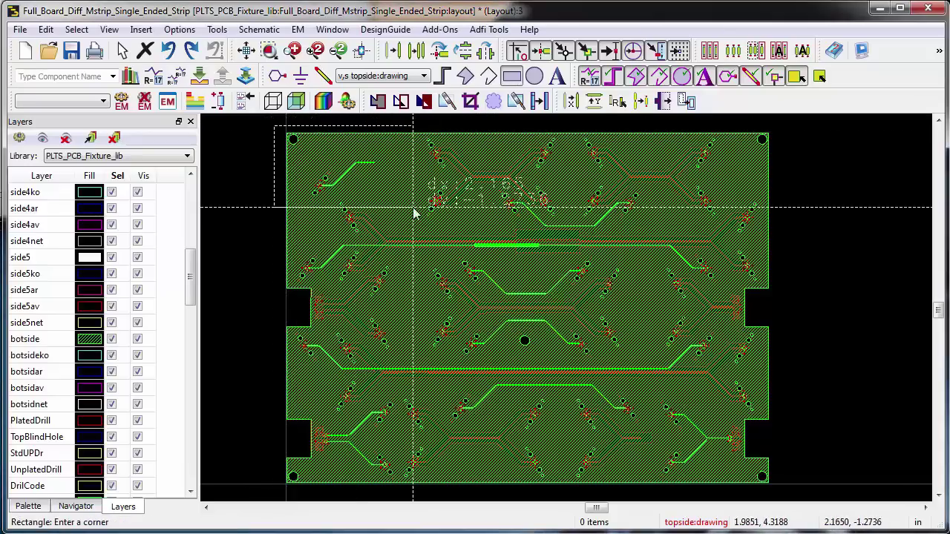
click(415, 208)
click(138, 60)
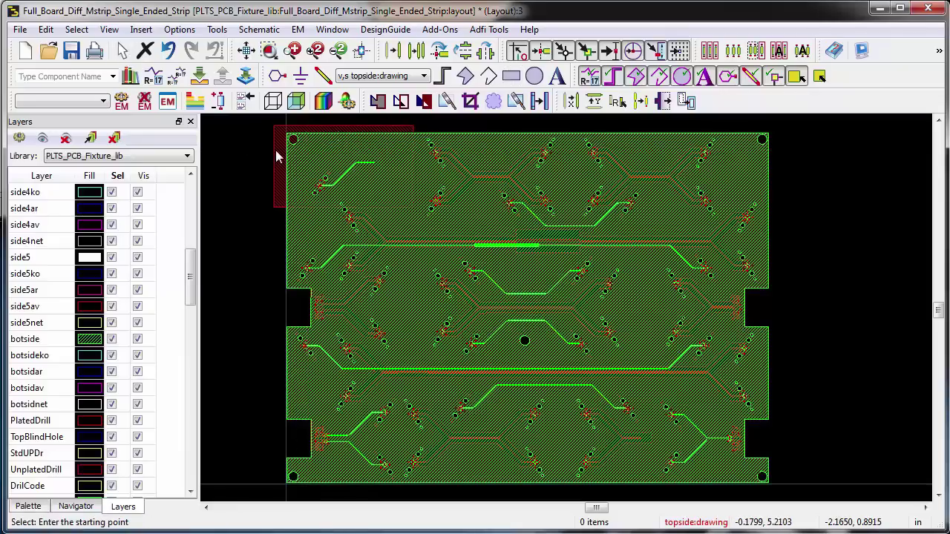
click(401, 137)
click(495, 103)
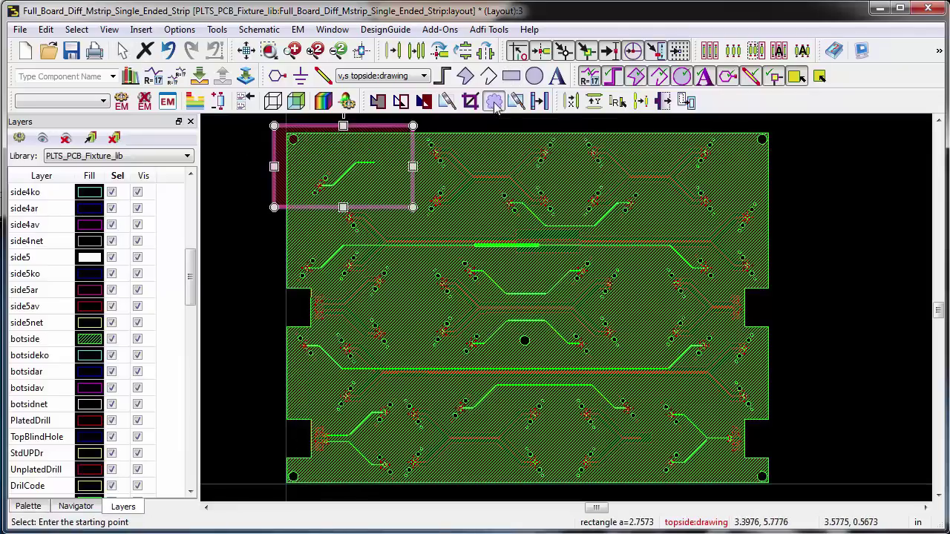
click(270, 52)
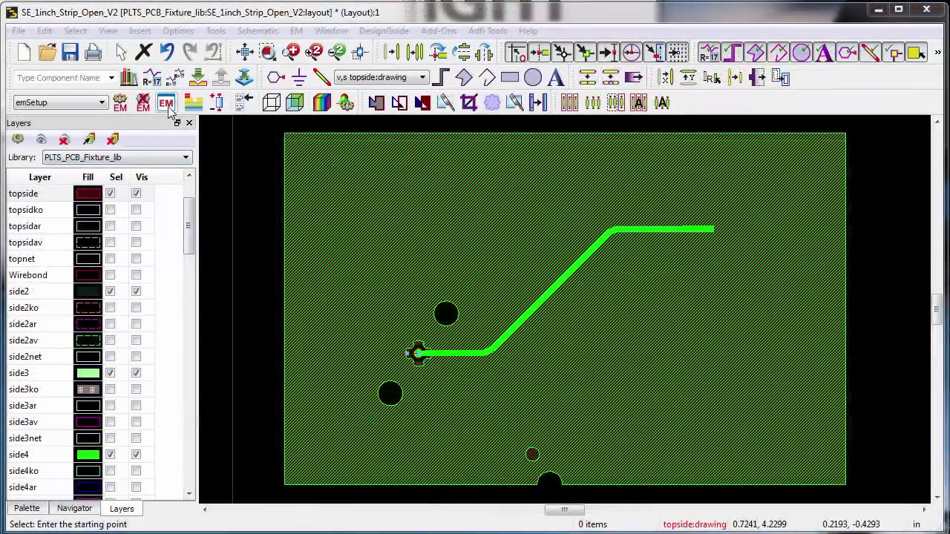
Open the Rogers_4350_stackup_6layers substrate from the EM setup's Substrate page for editing
click(166, 104)
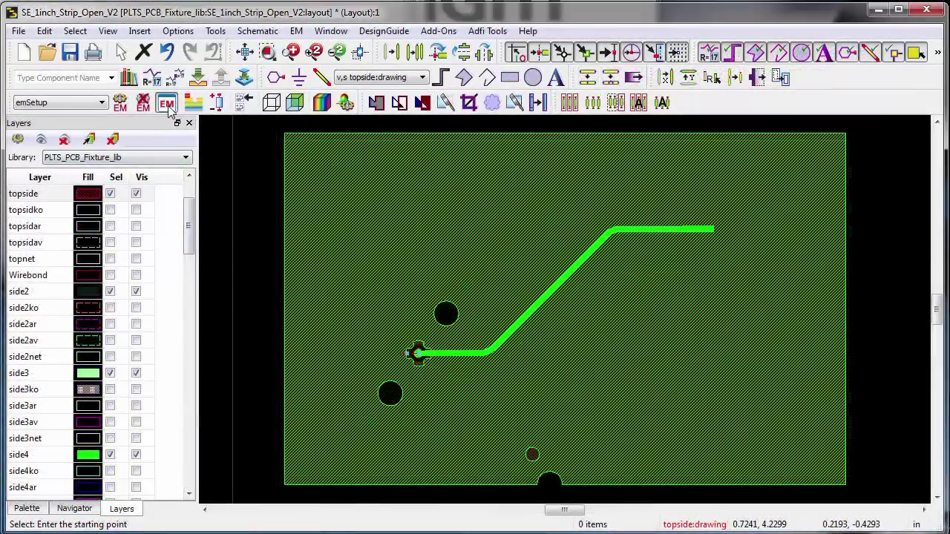
drag(403, 42, 181, 42)
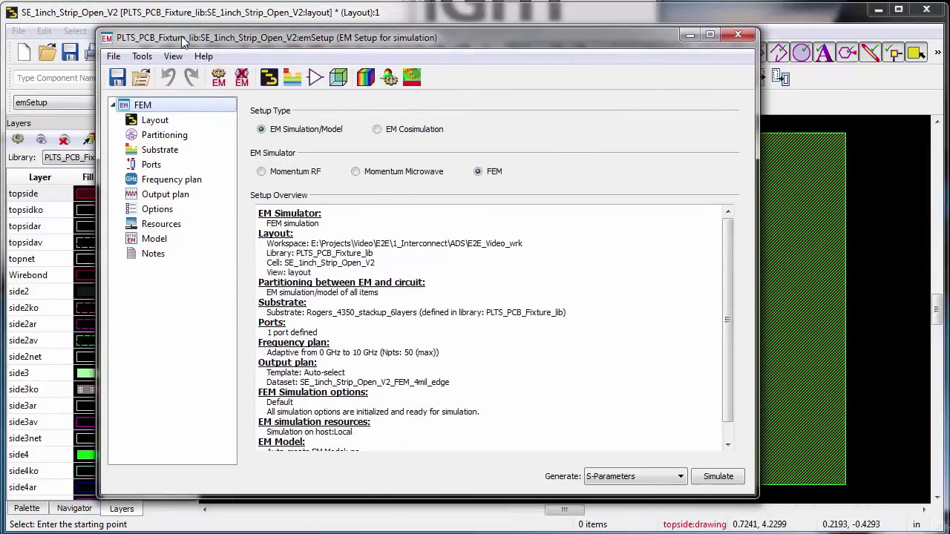
click(161, 150)
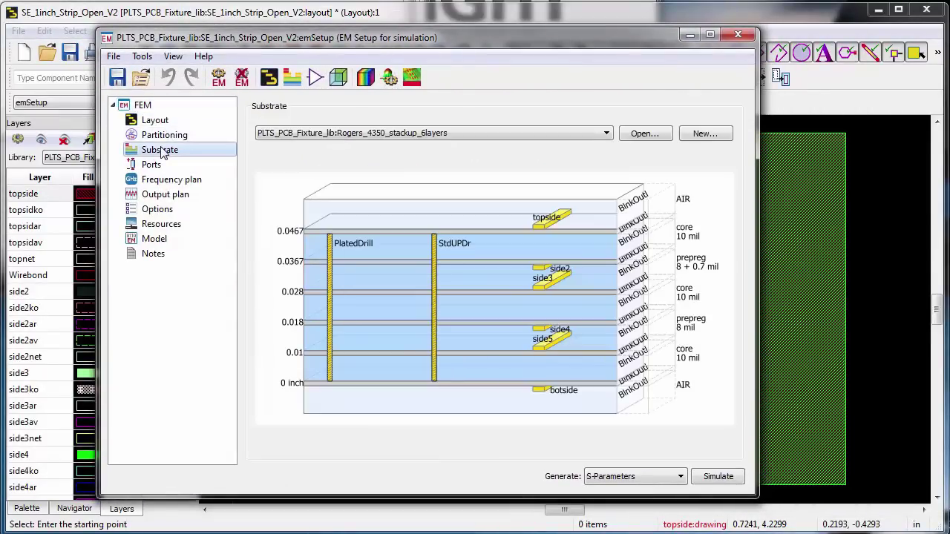
click(641, 135)
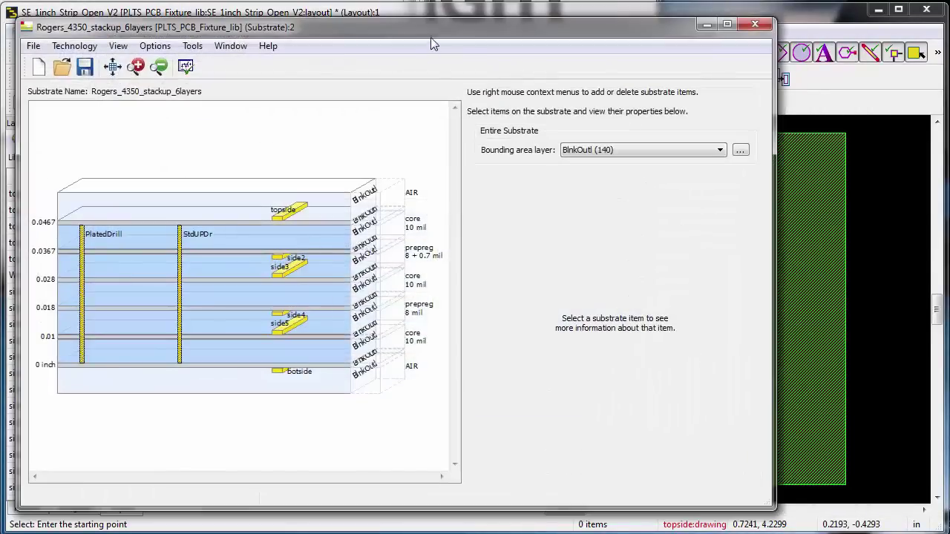
drag(438, 39, 446, 39)
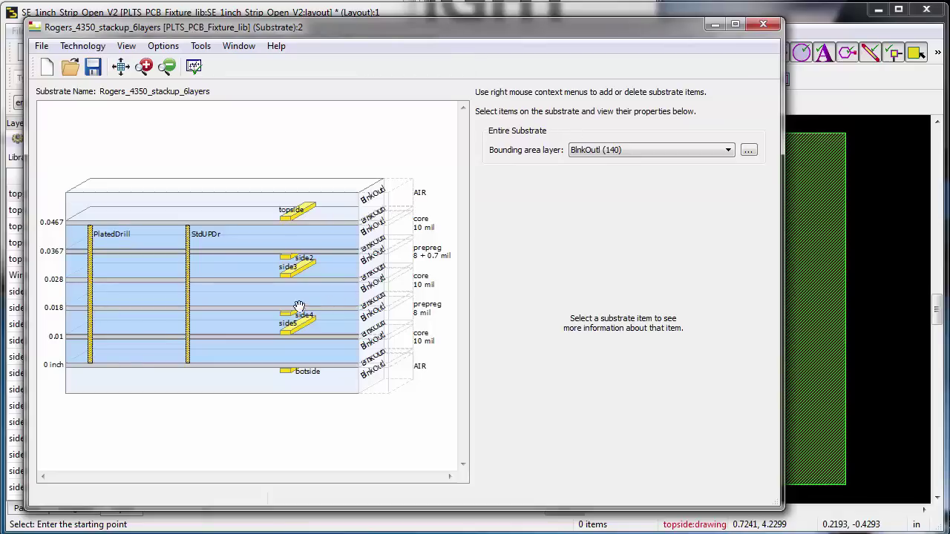
Inspect the properties of each core, prepreg and conductor layer in the stackup
click(289, 328)
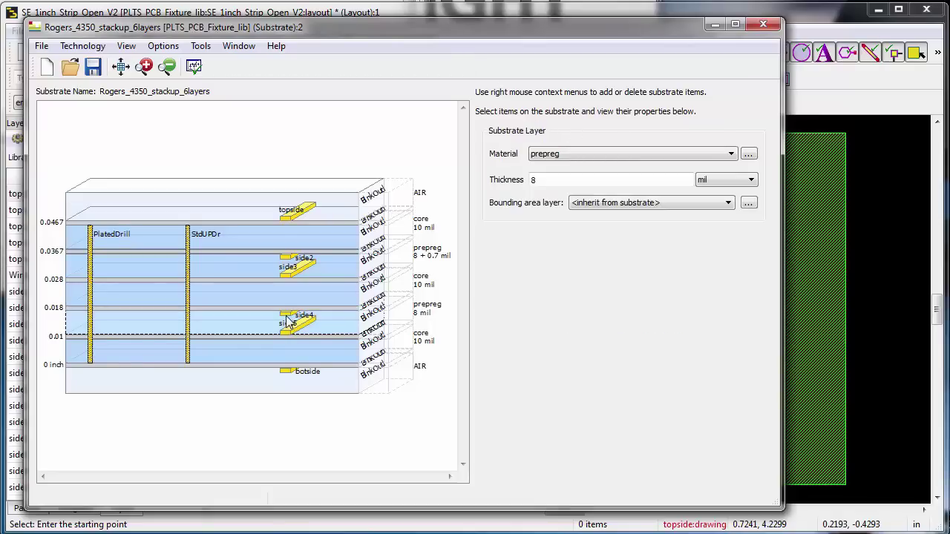
click(286, 315)
mouse_move(288, 321)
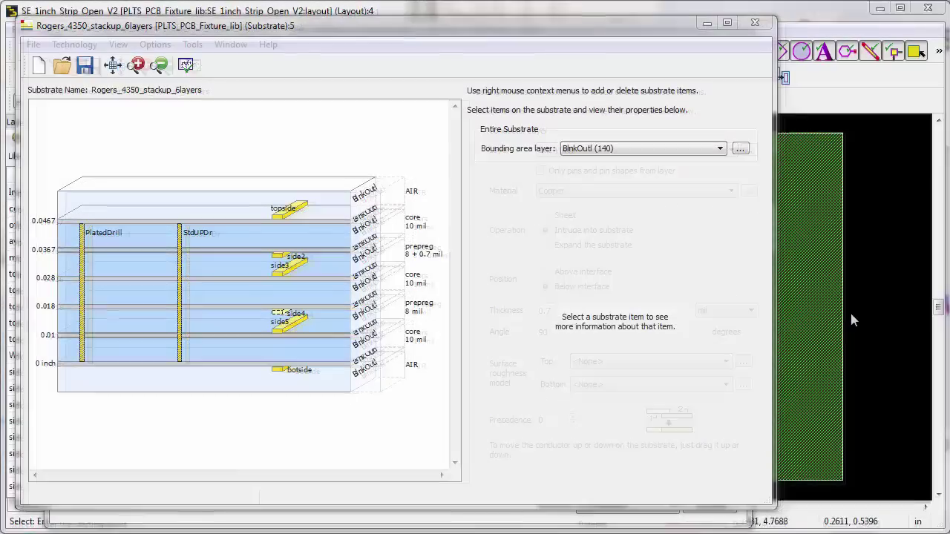
click(220, 237)
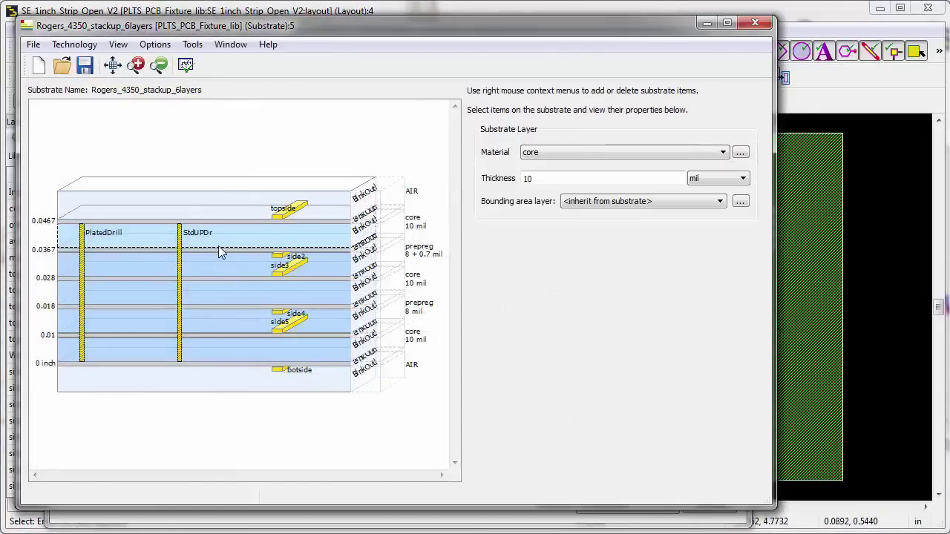
click(214, 265)
click(216, 294)
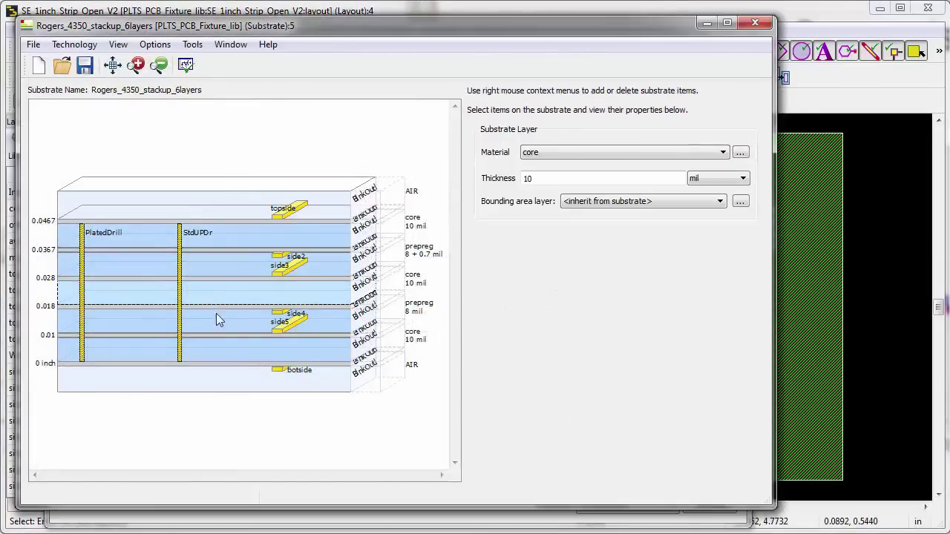
click(216, 319)
click(226, 351)
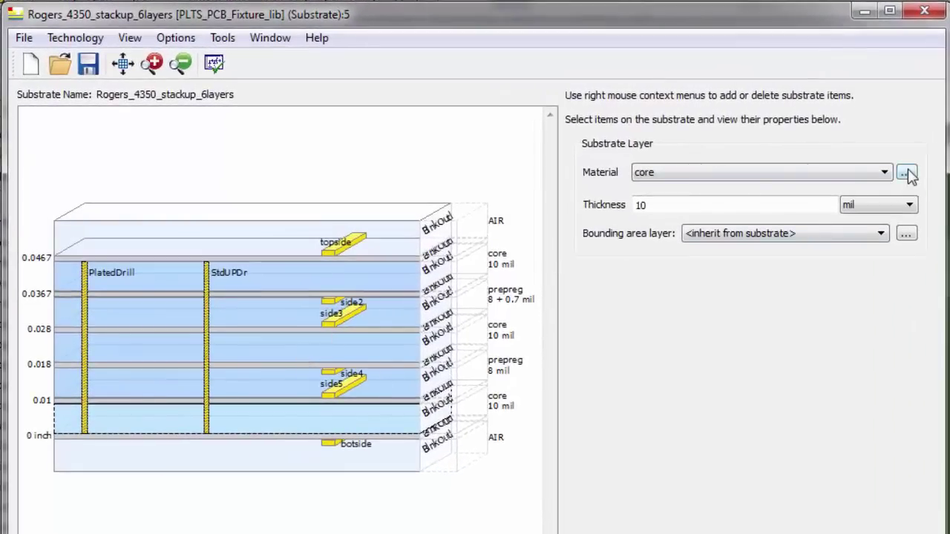
Open Material Definitions for the core dielectric and start editing the core material name
click(907, 173)
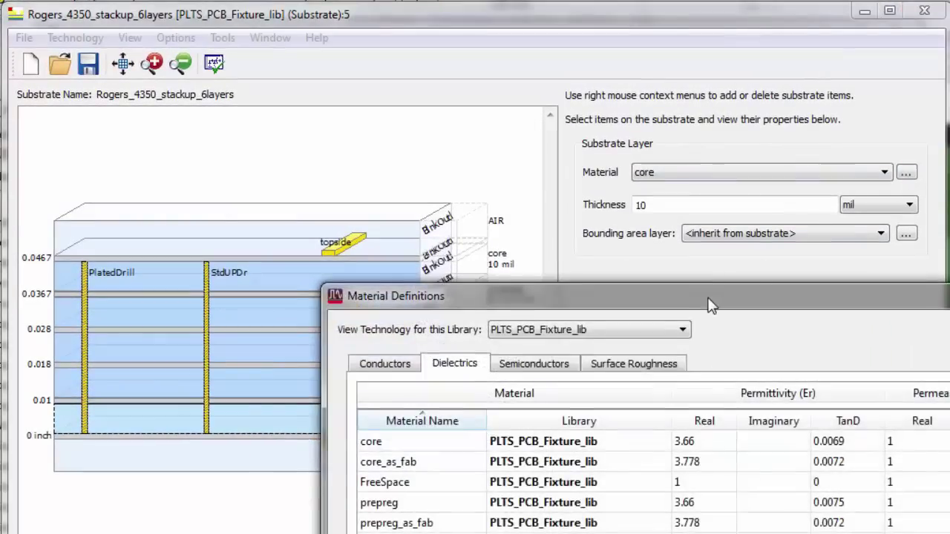
drag(711, 304, 458, 128)
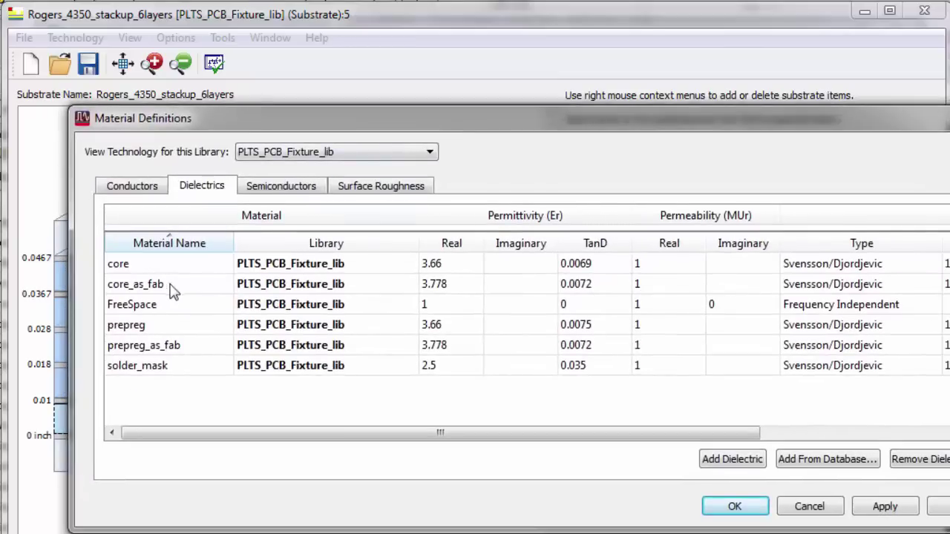
double_click(151, 271)
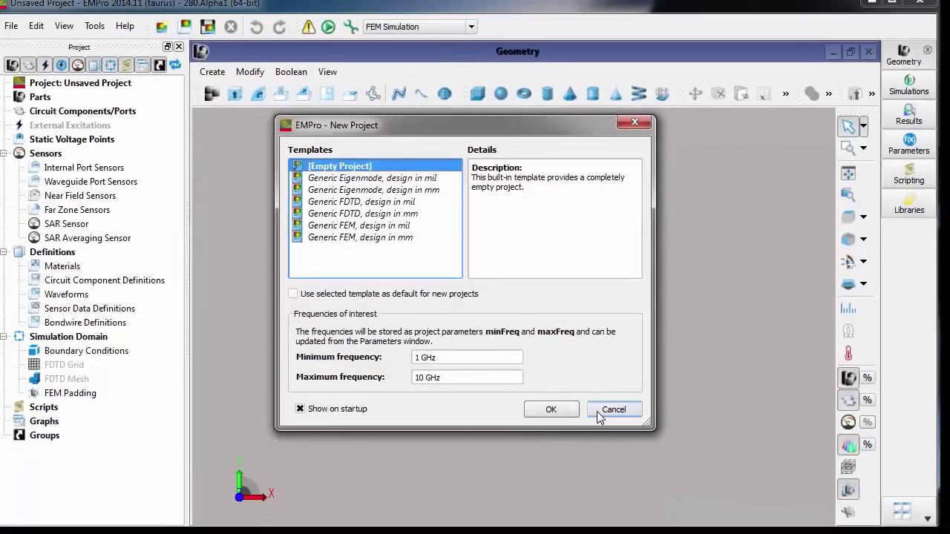
Dismiss the new-project prompt and Tip of the Day, then browse the File and geometry creation menus
click(600, 412)
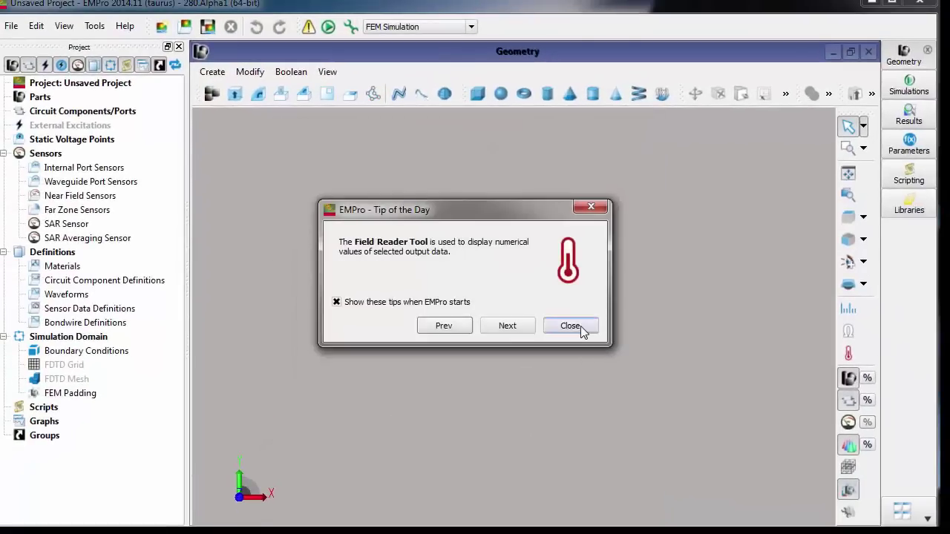
click(569, 324)
click(16, 31)
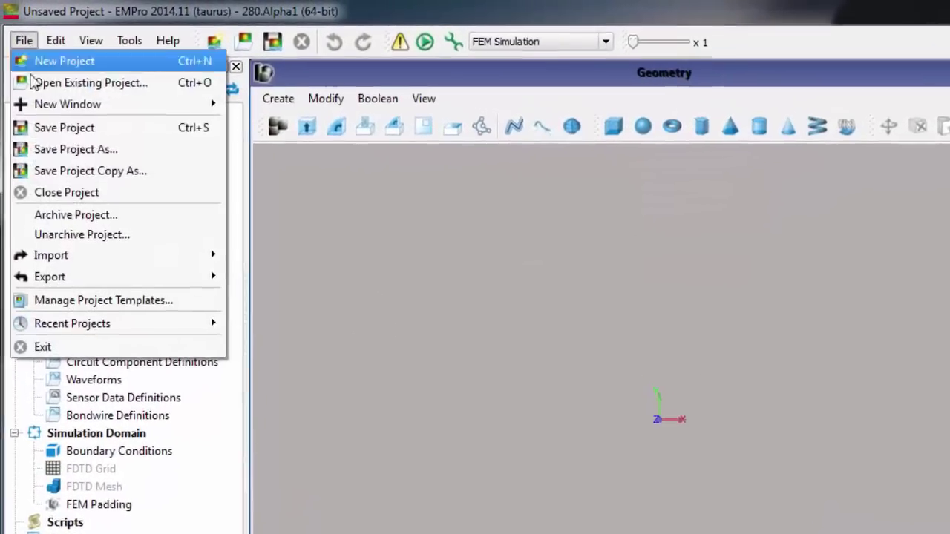
mouse_move(88, 222)
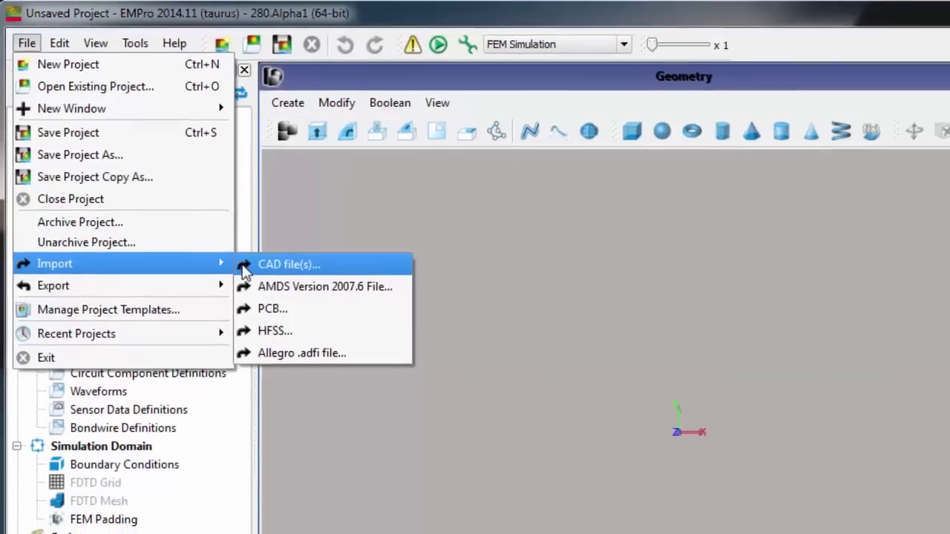
click(273, 98)
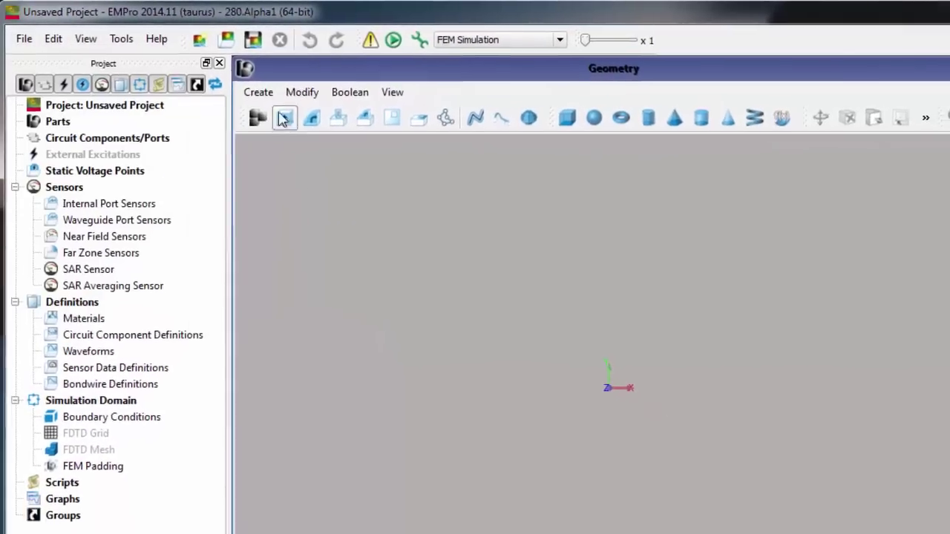
click(273, 97)
mouse_move(282, 120)
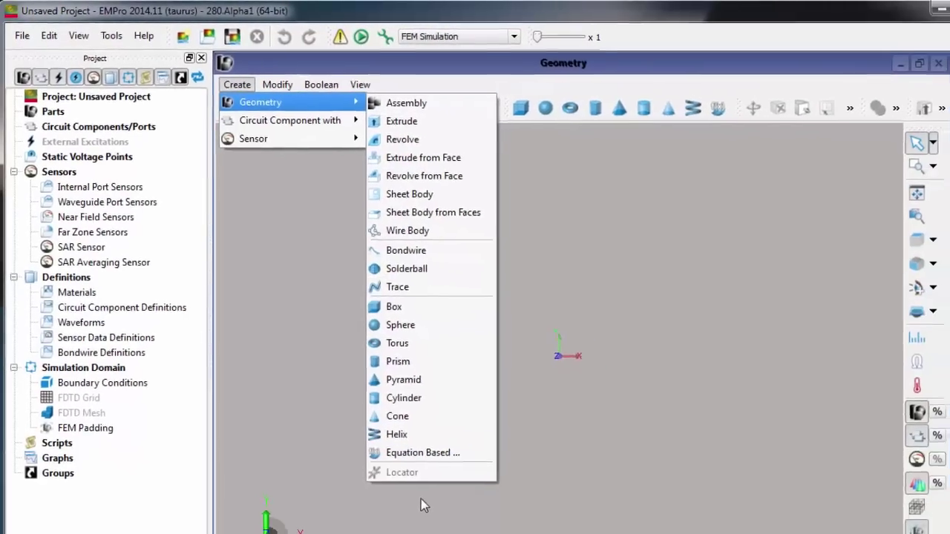
click(390, 441)
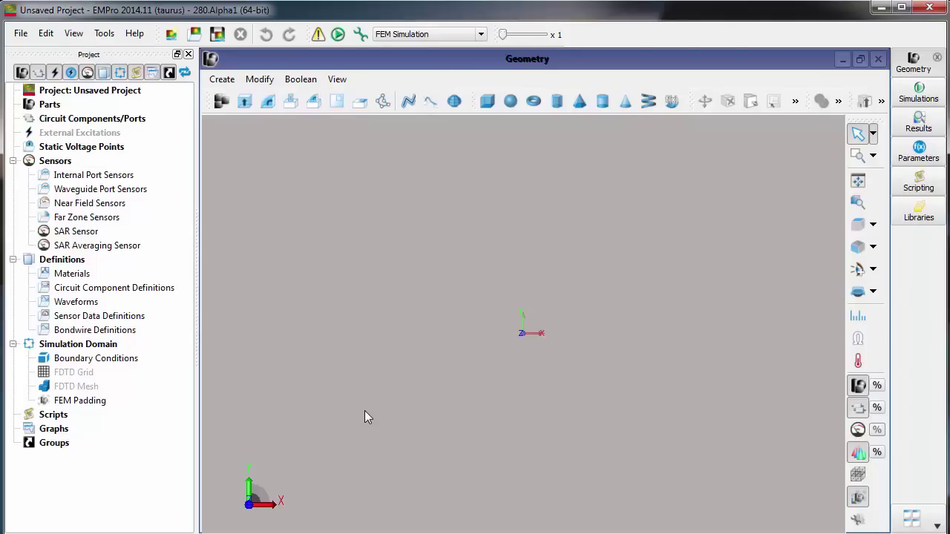
Import the SMA.sat CAD file as the connector geometry, in millimeters
click(21, 33)
mouse_move(85, 203)
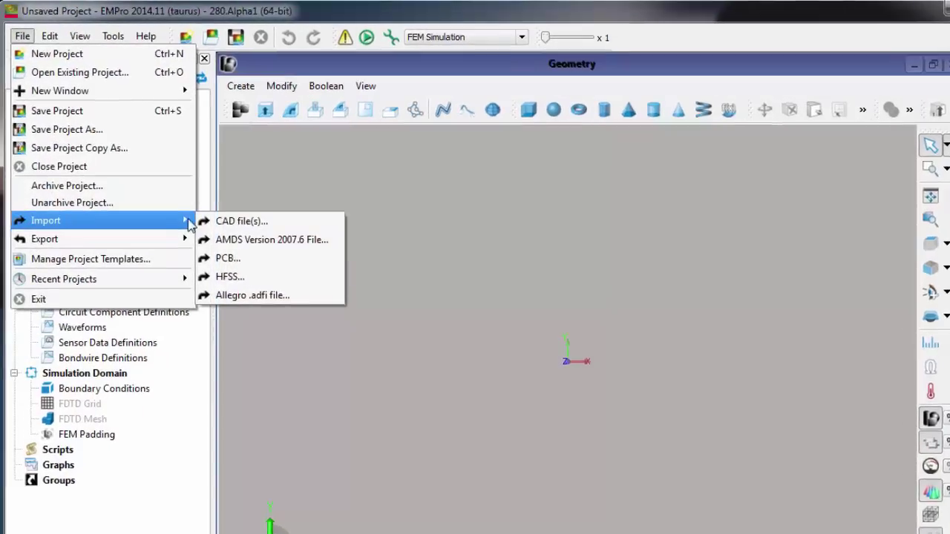
click(211, 221)
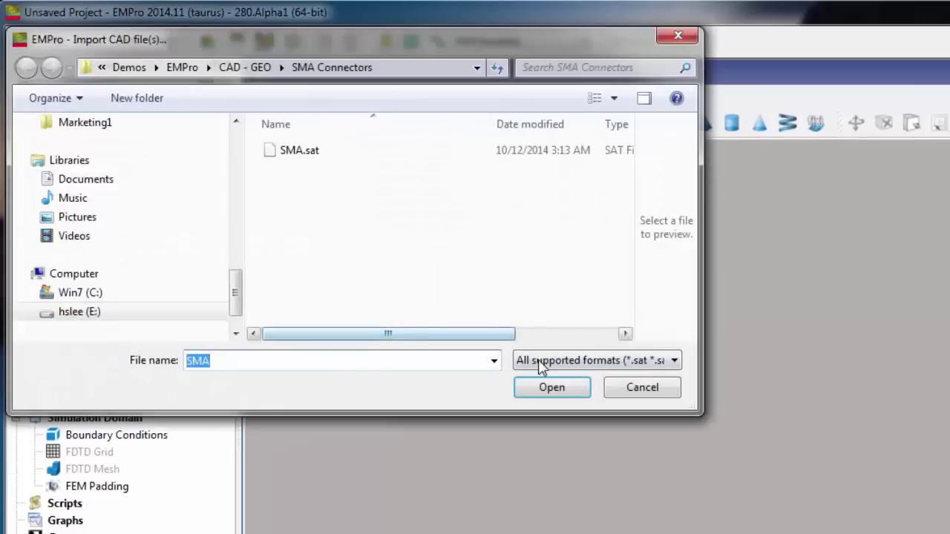
click(541, 362)
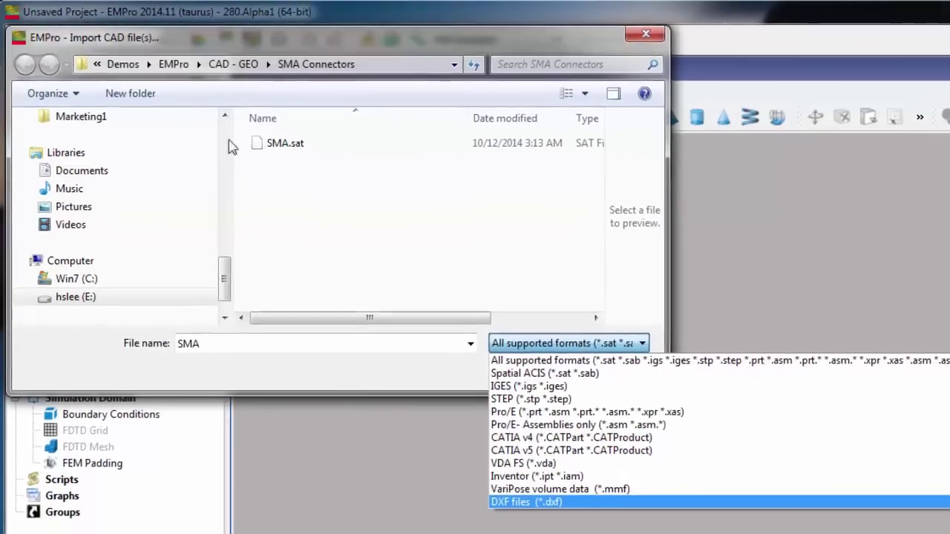
click(245, 146)
click(260, 145)
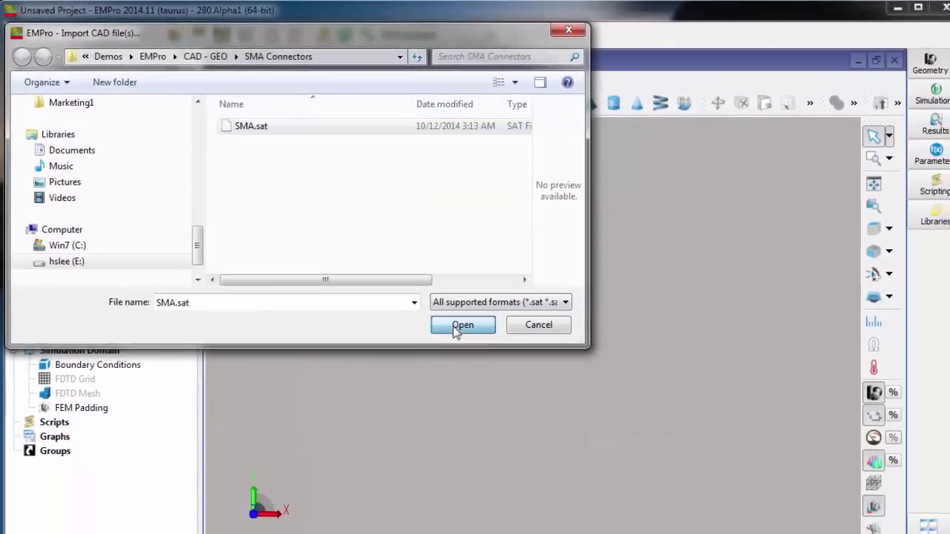
click(458, 326)
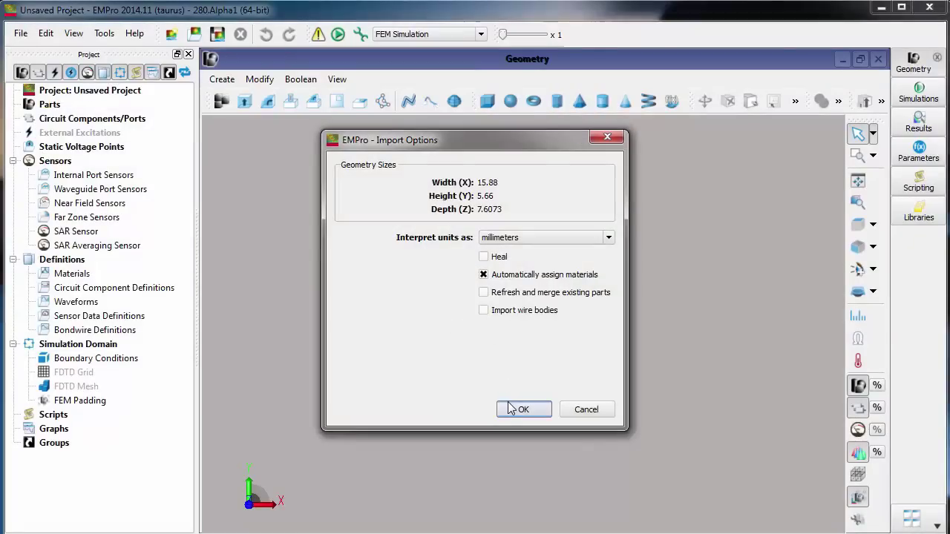
click(520, 408)
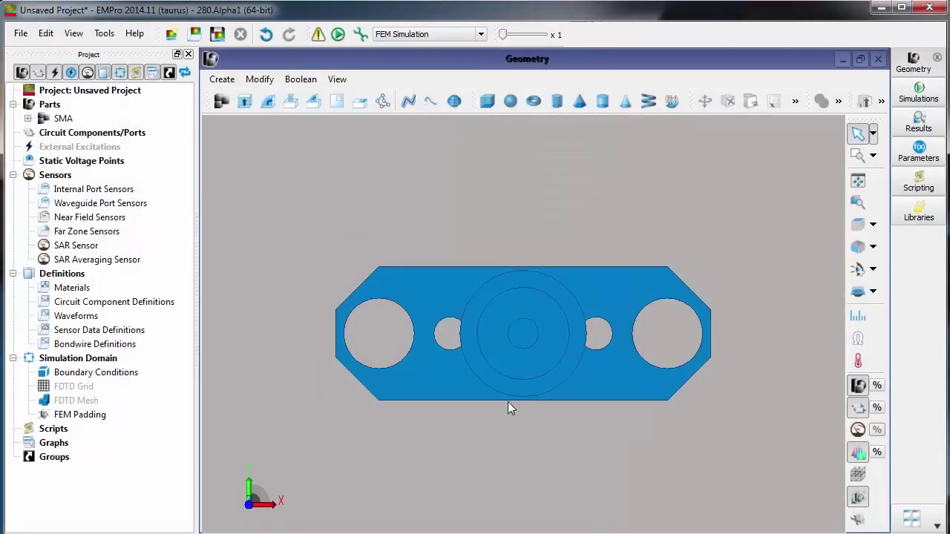
Add Copper and PTFE to the project from the default material library
middle_drag(510, 363, 513, 282)
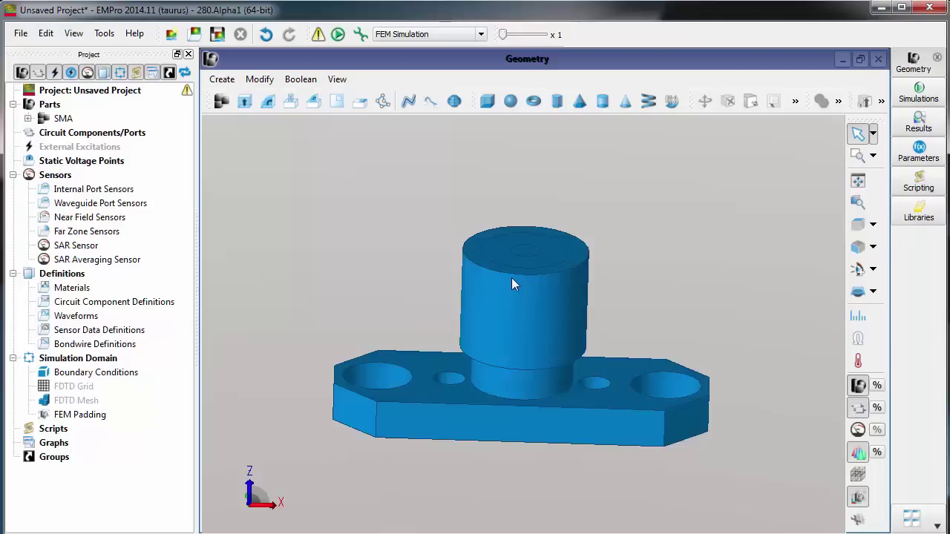
right_click(100, 291)
click(149, 314)
scroll(367, 249, down, 4)
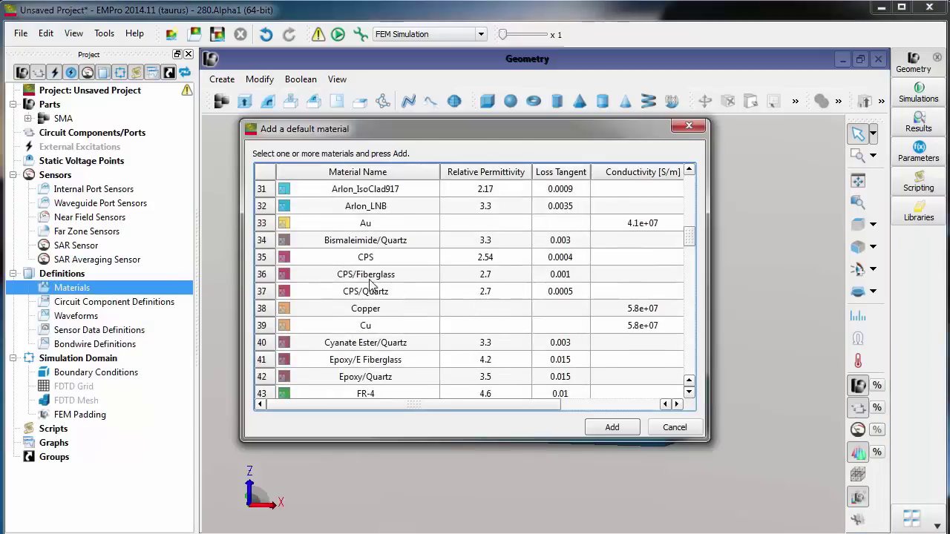
click(367, 308)
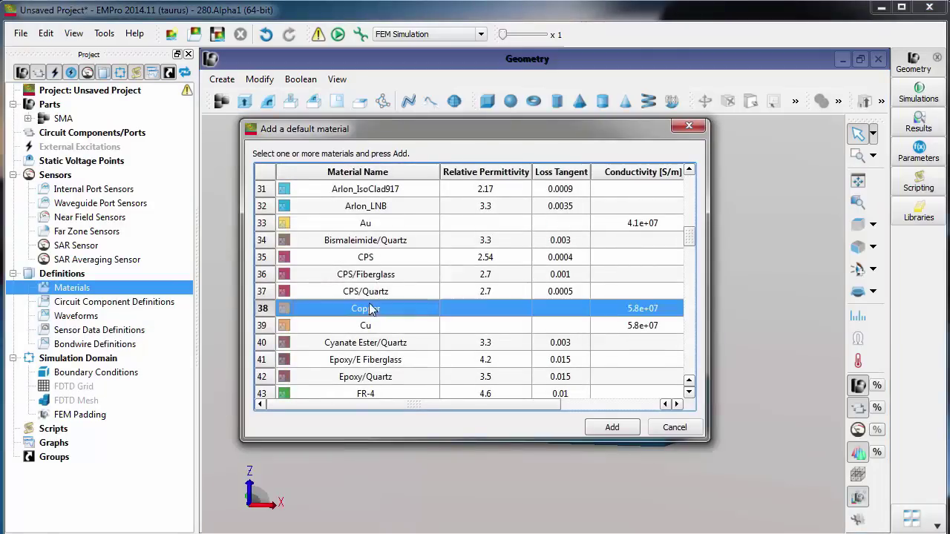
click(612, 427)
right_click(146, 288)
click(152, 314)
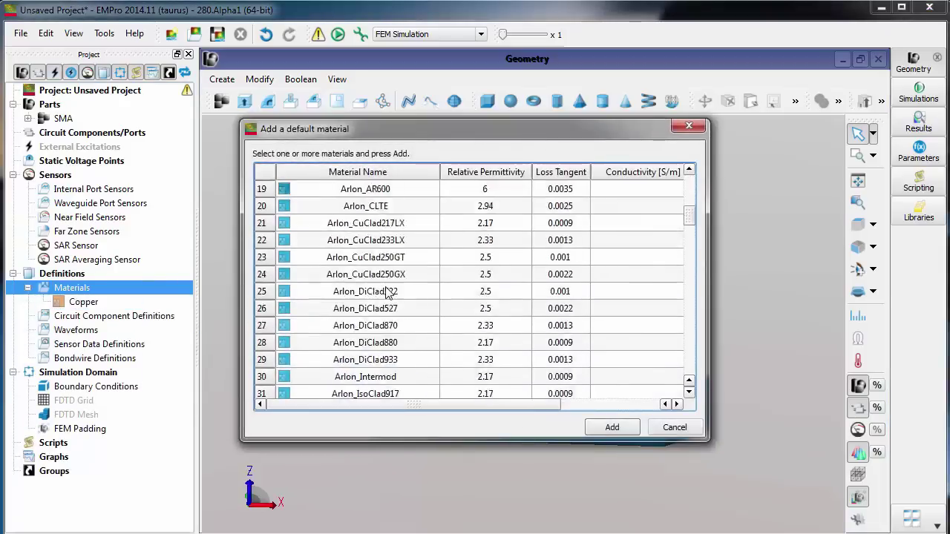
scroll(385, 293, down, 6)
scroll(386, 293, down, 11)
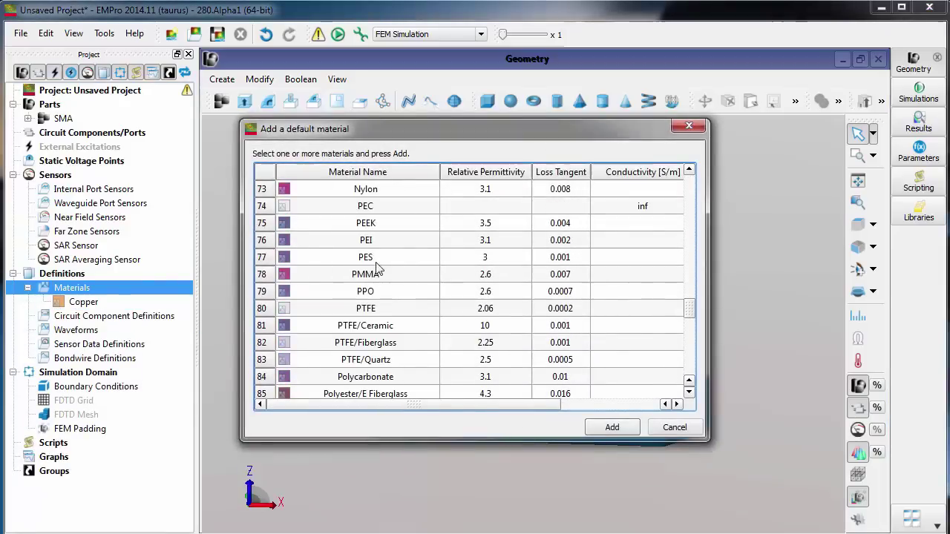
click(386, 308)
click(611, 427)
Expand the SMA part and assign Copper to its Shell part
drag(83, 301, 63, 165)
click(28, 118)
drag(83, 344, 78, 134)
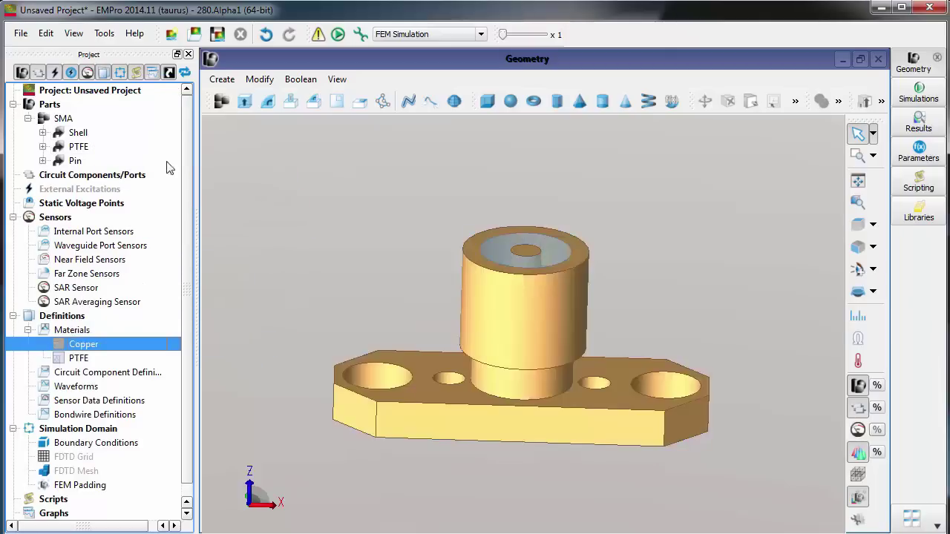
middle_drag(297, 245, 414, 244)
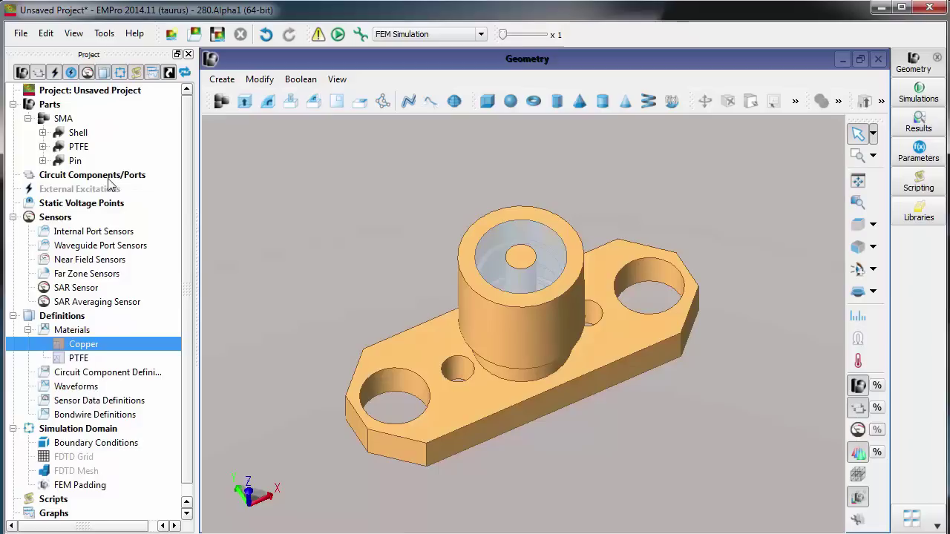
Create a waveguide port on the connector's top face, auto-extend off, as a 50 ohm Voltage Source
right_click(146, 176)
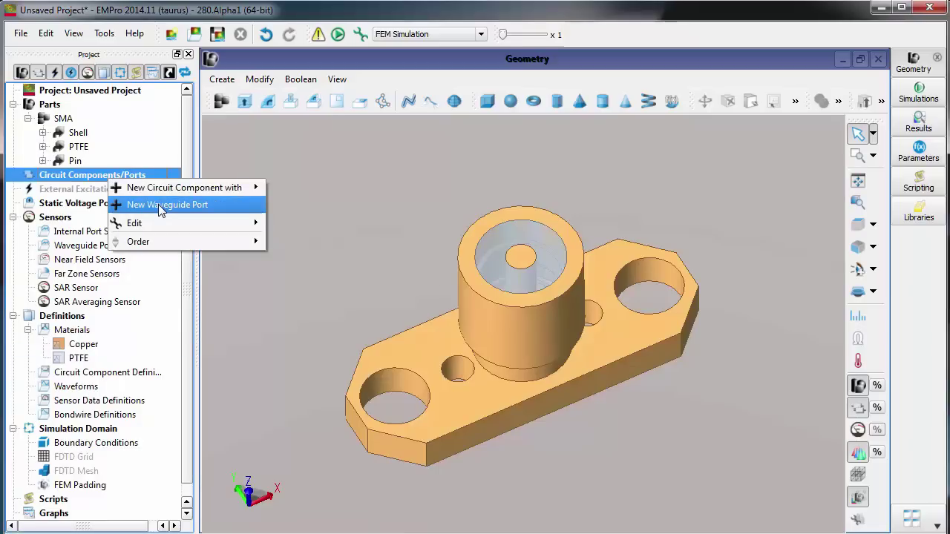
click(158, 204)
drag(324, 195, 117, 69)
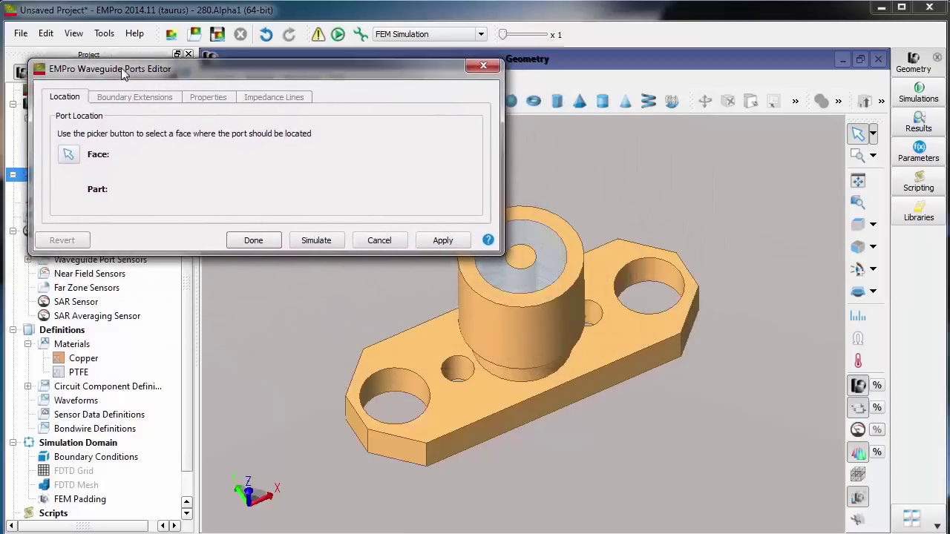
click(64, 153)
click(480, 287)
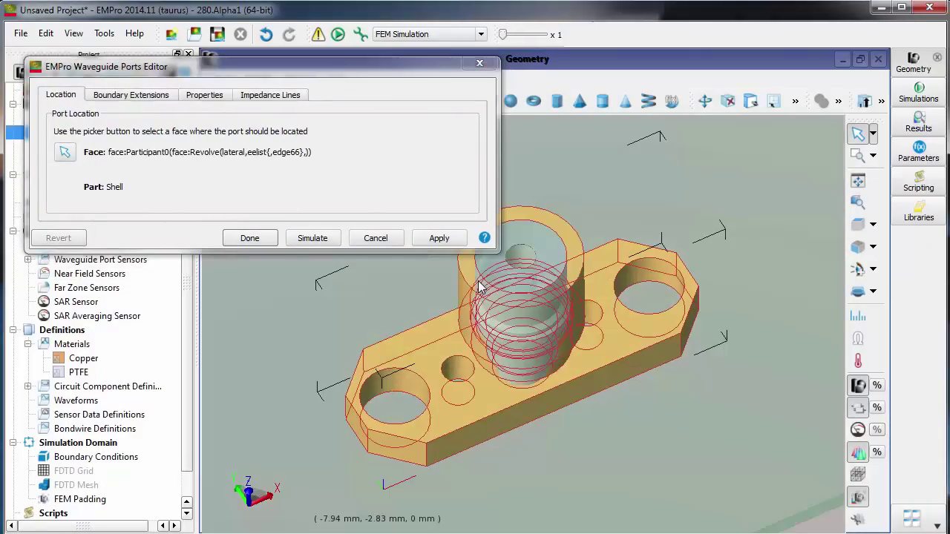
click(158, 95)
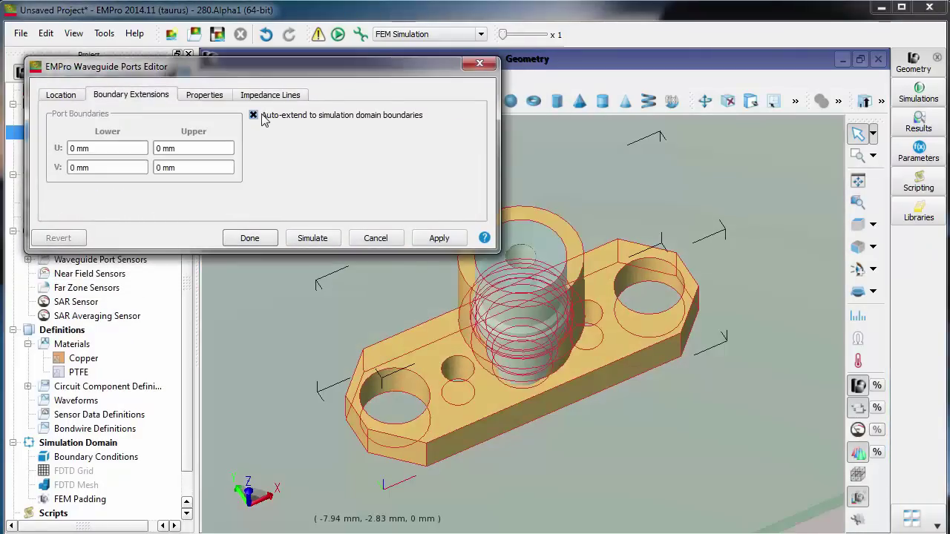
click(253, 116)
click(204, 95)
click(214, 137)
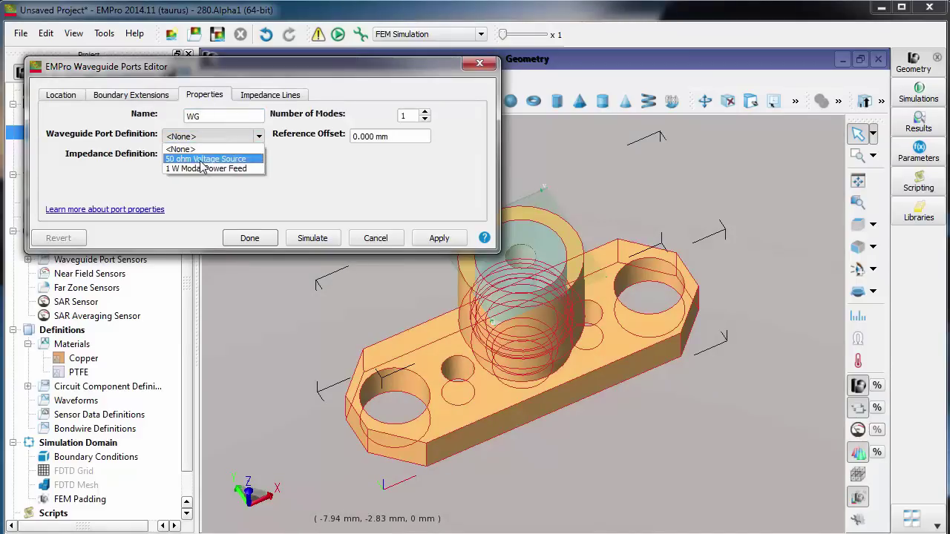
click(202, 159)
Define the port's impedance line between two model vertices, apply, and inspect the new Port 1
click(287, 98)
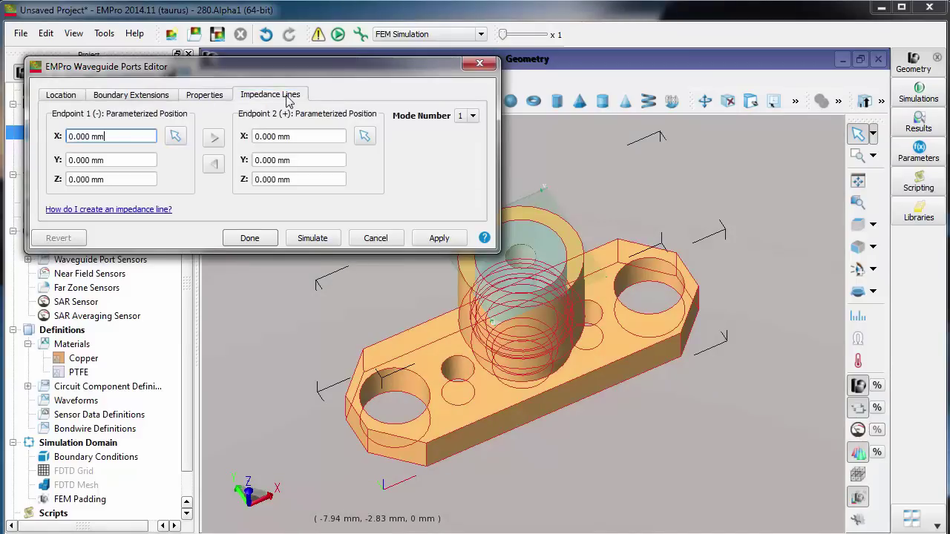
click(364, 136)
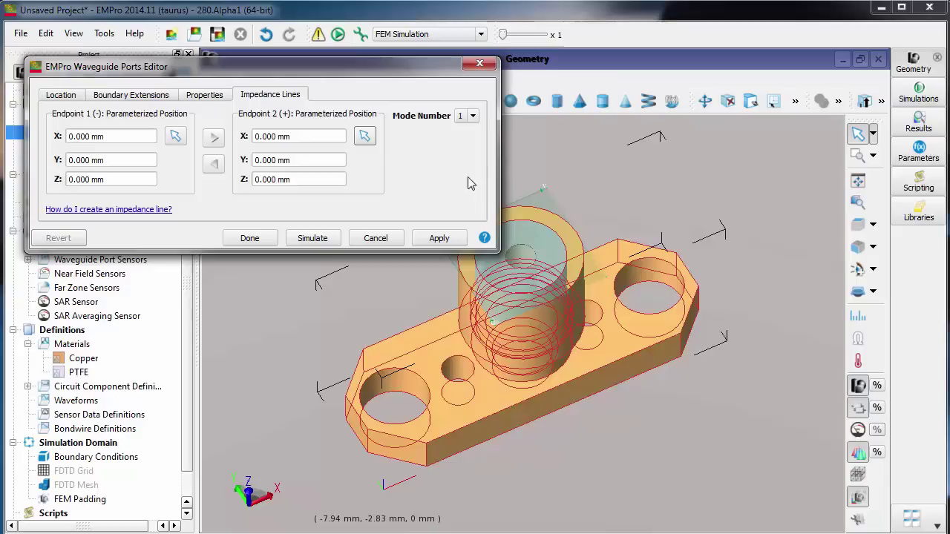
click(530, 276)
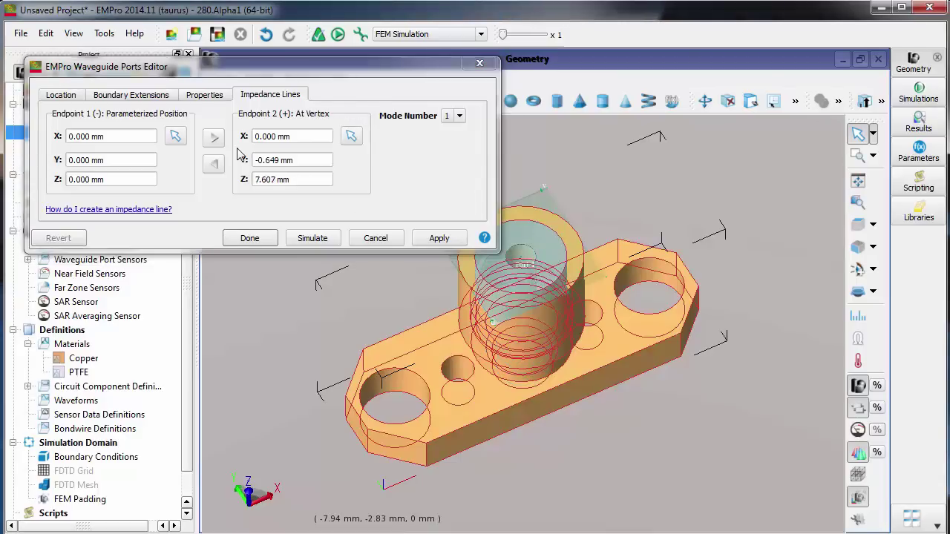
click(174, 138)
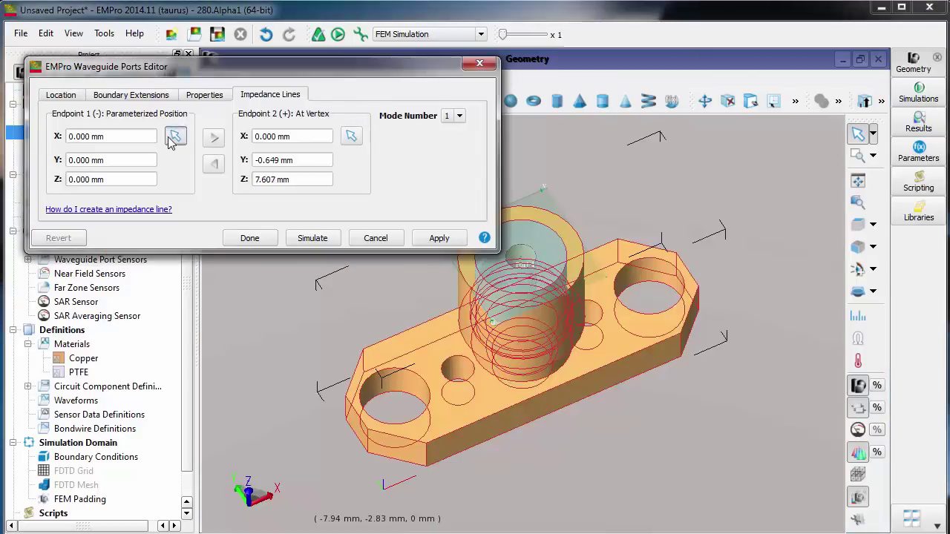
click(545, 295)
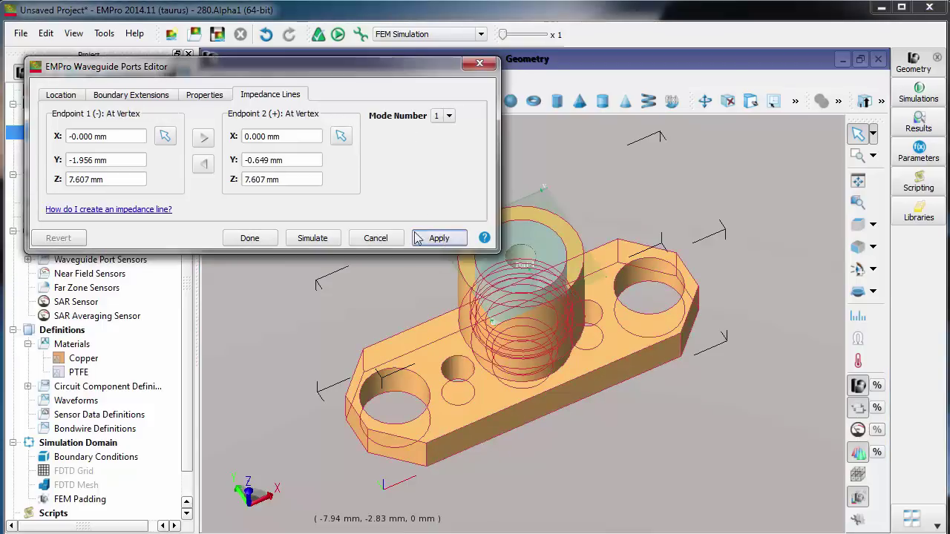
click(248, 237)
click(311, 270)
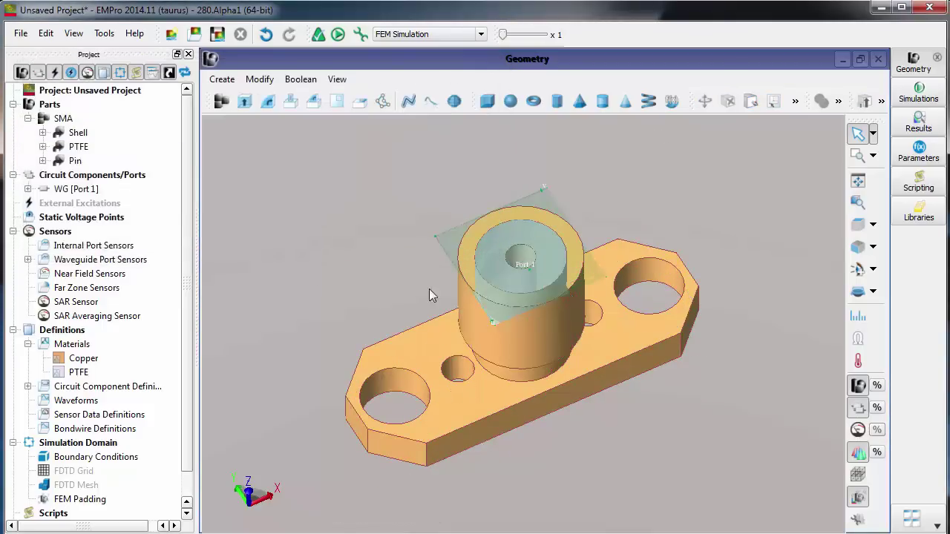
scroll(541, 285, up, 5)
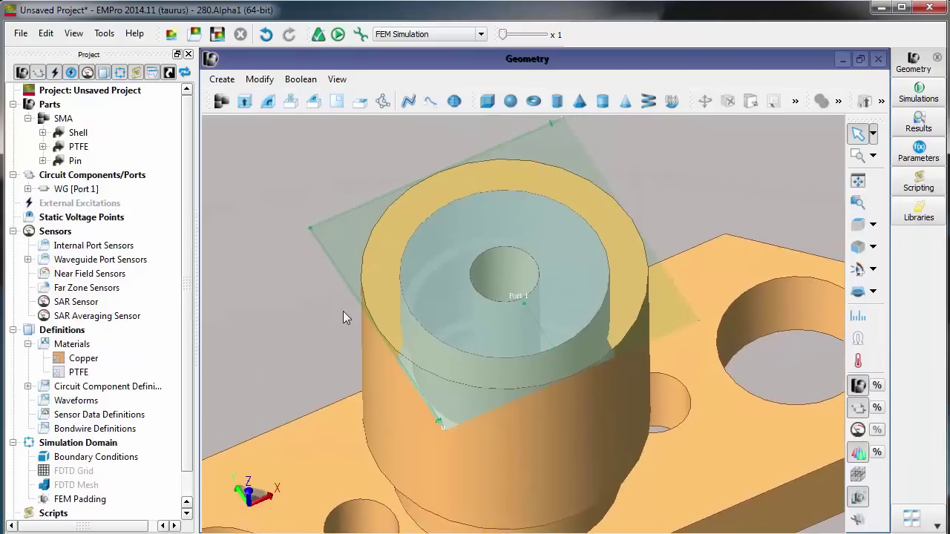
click(83, 192)
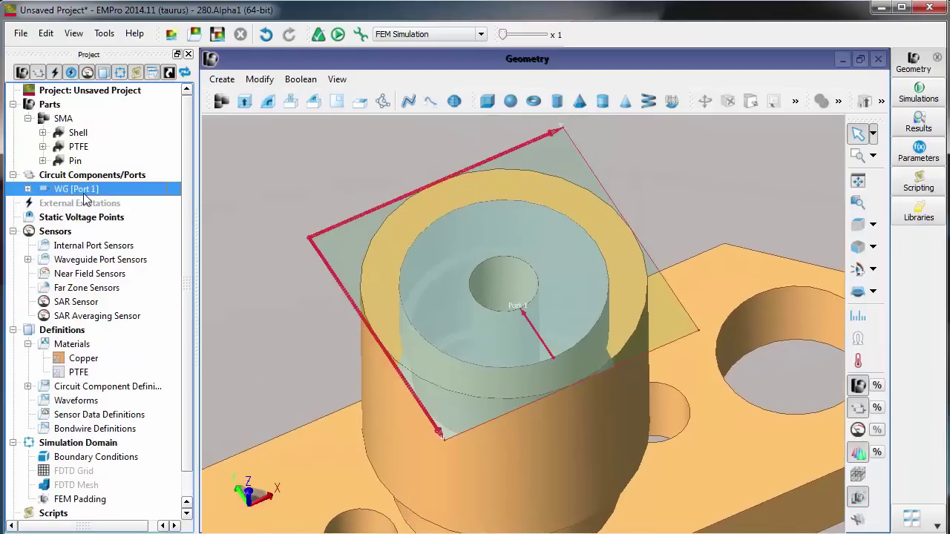
click(291, 187)
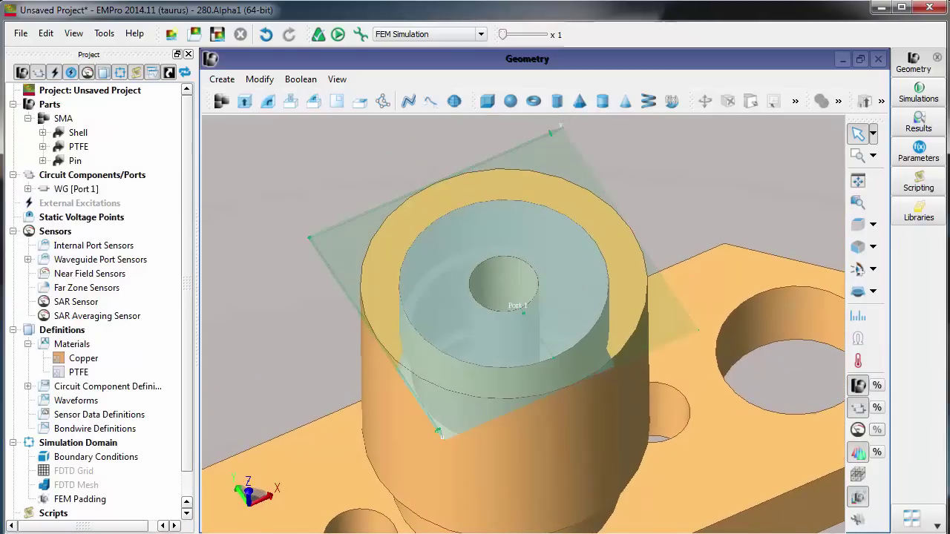
scroll(242, 170, down, 5)
Save the project as EMPro_UprightSMA_cmplx with the EMPro OpenAccess project type
click(21, 34)
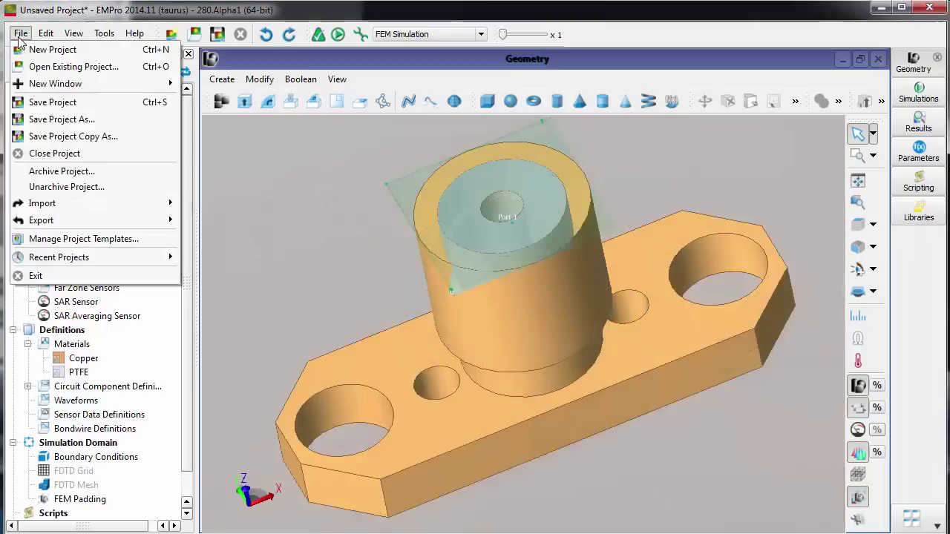
click(35, 121)
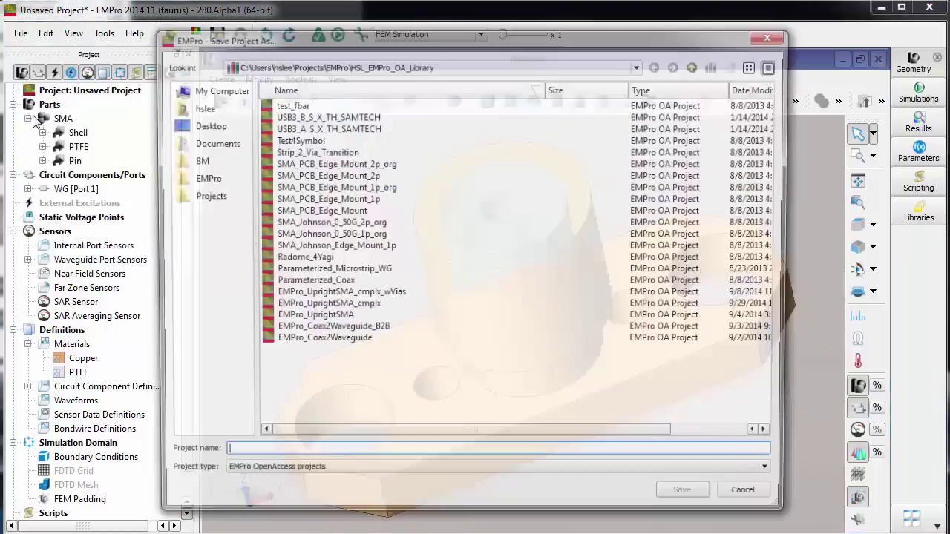
click(256, 476)
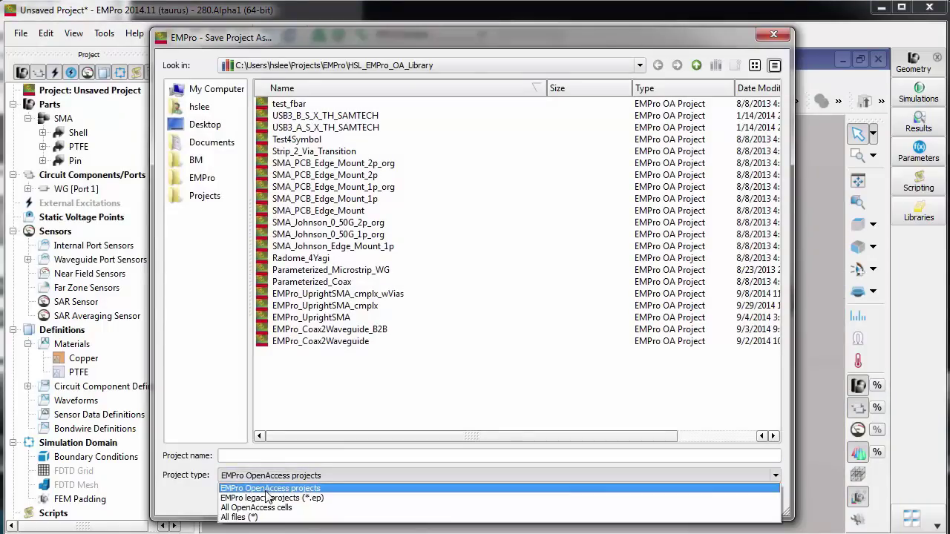
click(267, 489)
click(245, 456)
text(EMPro_UprightSMA_cmplx)
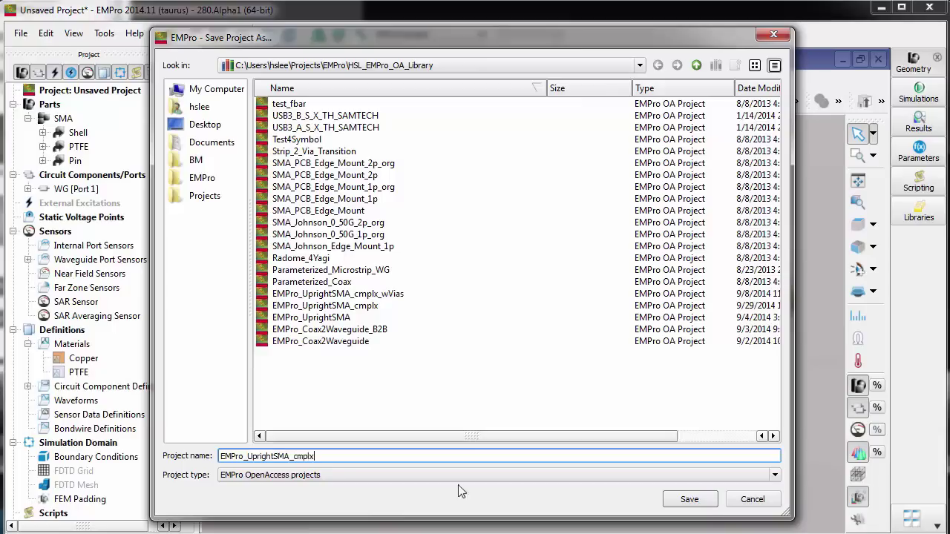
click(688, 499)
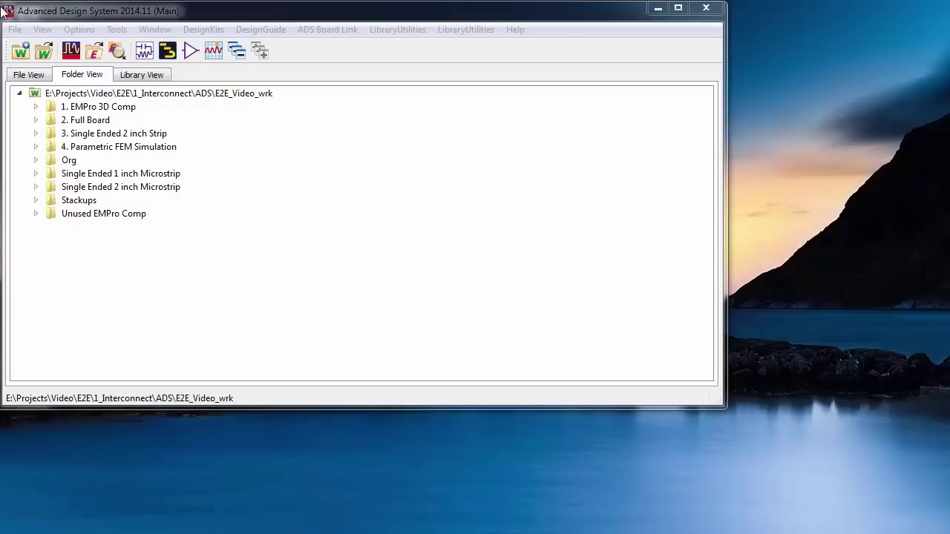
Add HSL_EMPro_OA_Library to the workspace through Manage Libraries, then close it
click(205, 34)
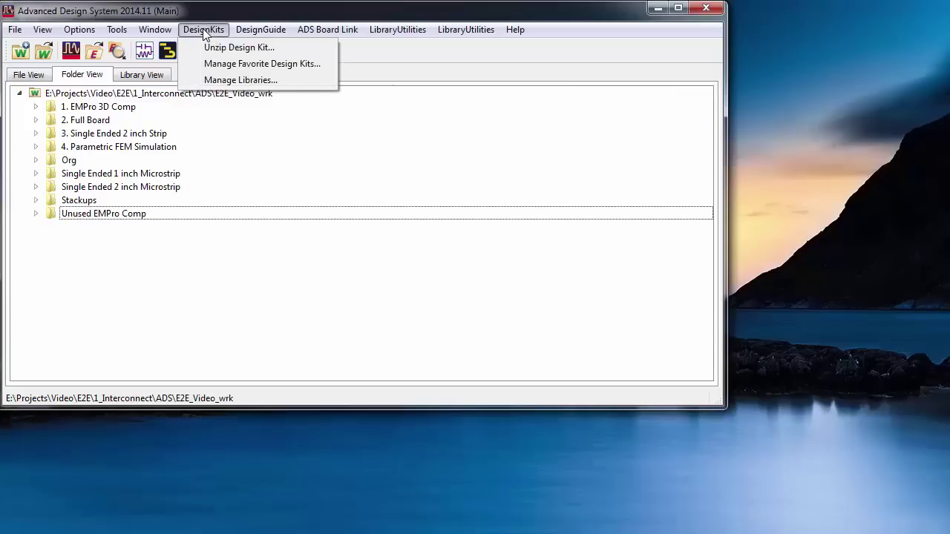
click(230, 80)
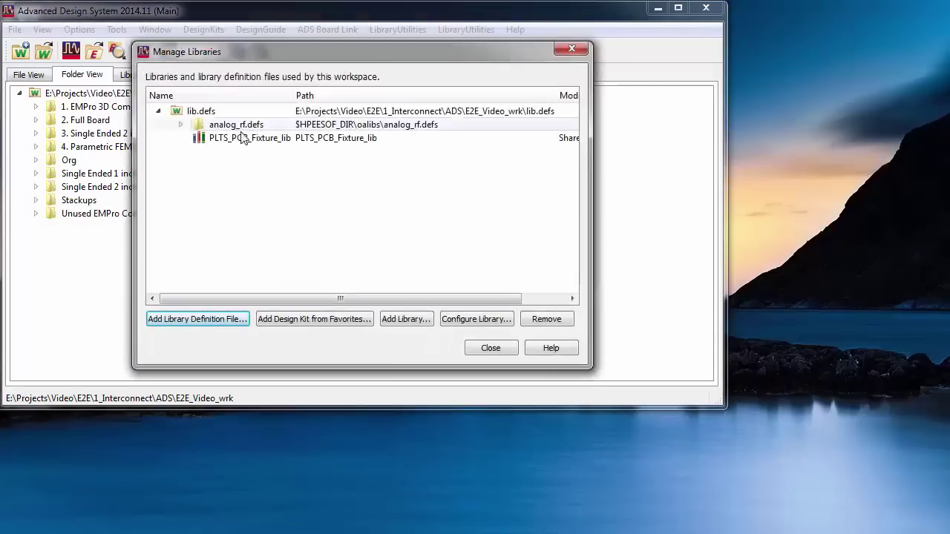
click(407, 321)
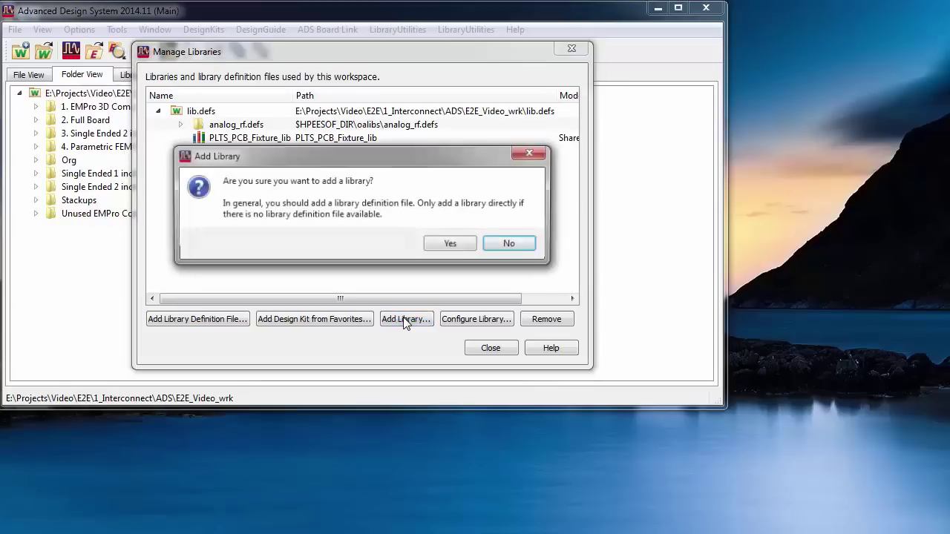
click(443, 250)
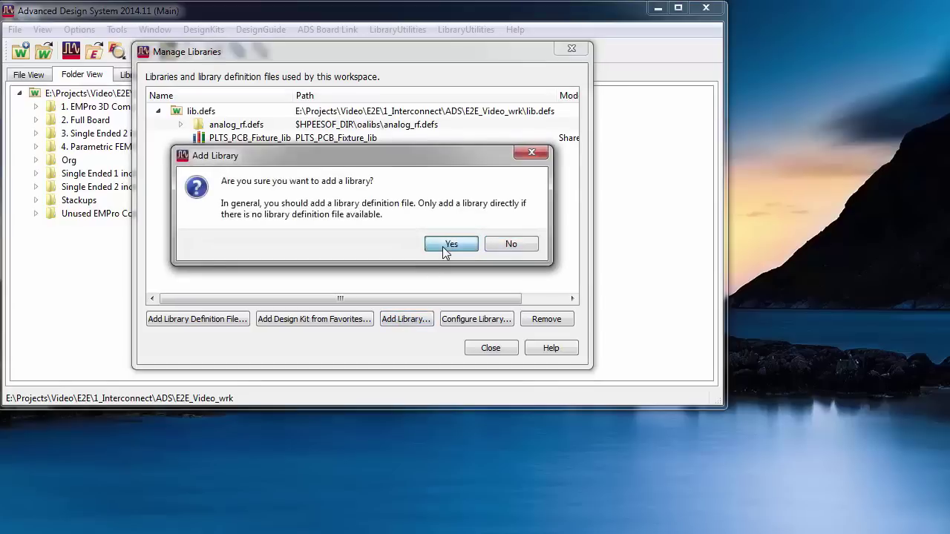
click(263, 286)
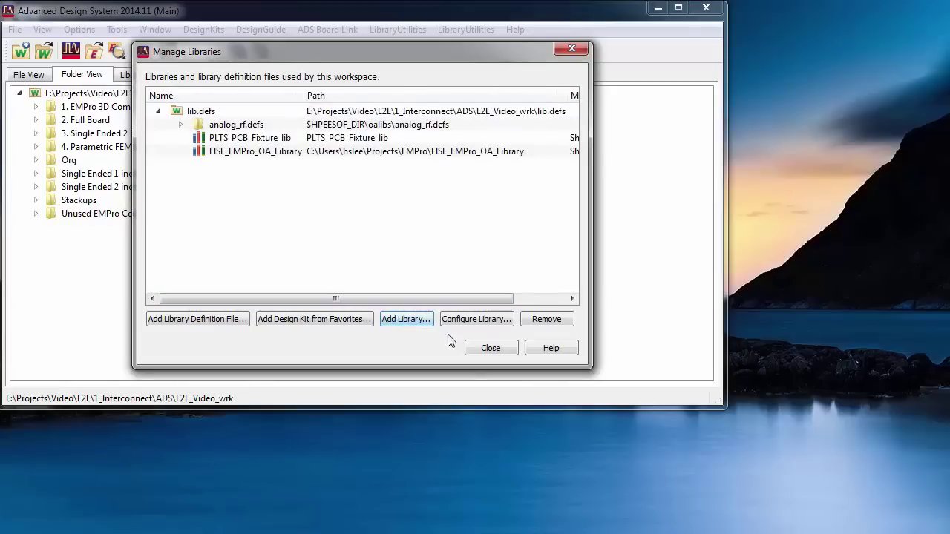
click(490, 348)
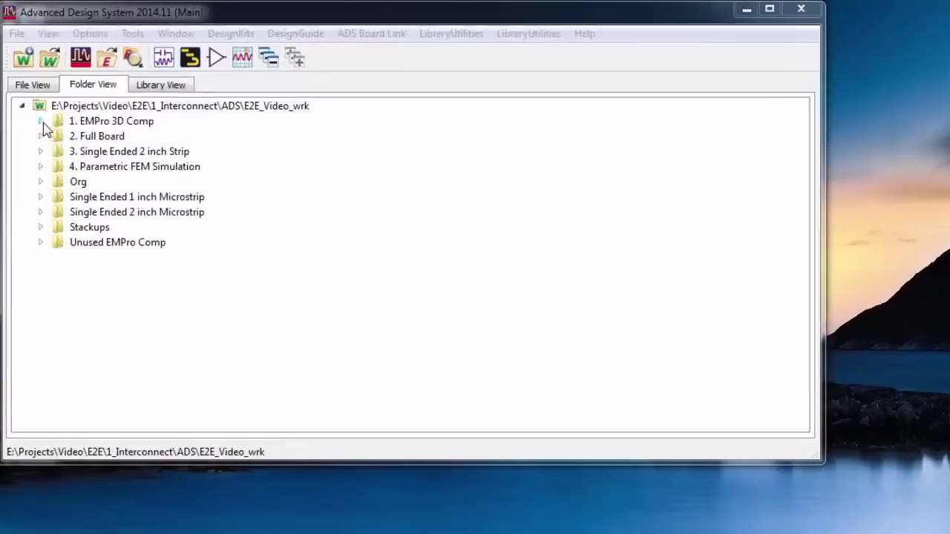
Expand 1. EMPro 3D Comp > EMPro_UprightSMA_cmplx and preview its empro view
click(35, 106)
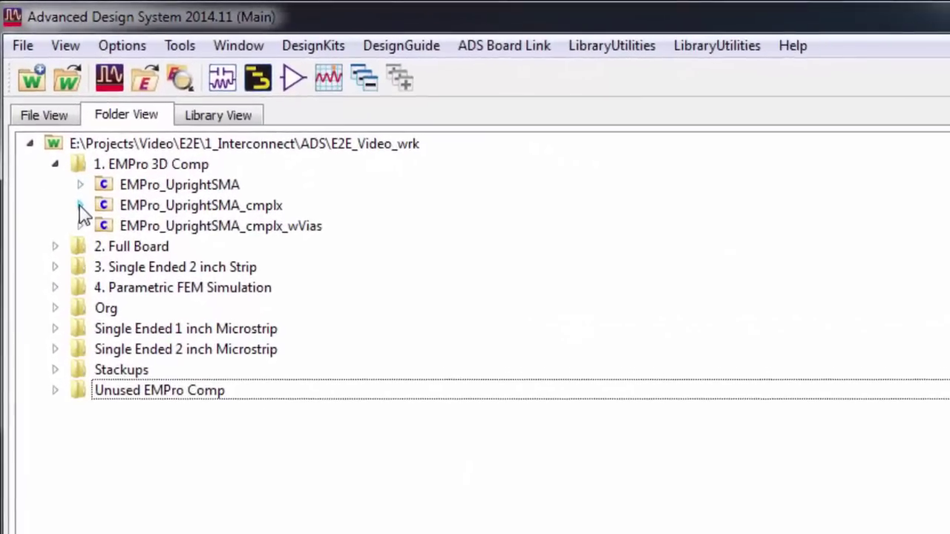
click(63, 164)
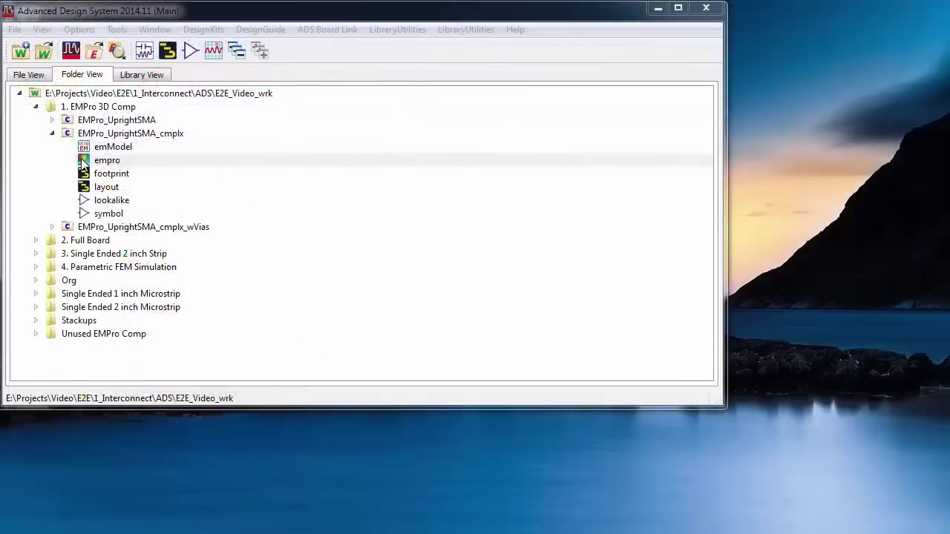
click(83, 167)
click(83, 169)
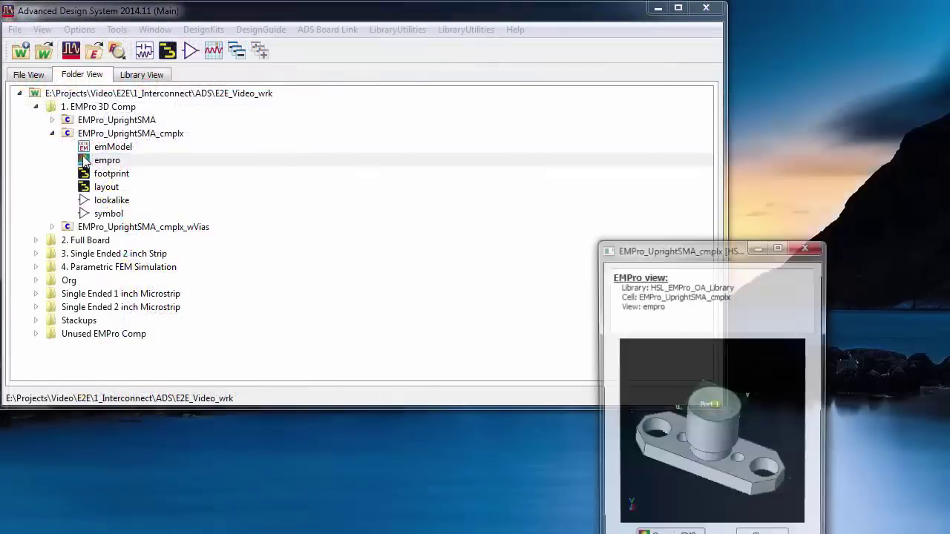
drag(601, 239, 253, 136)
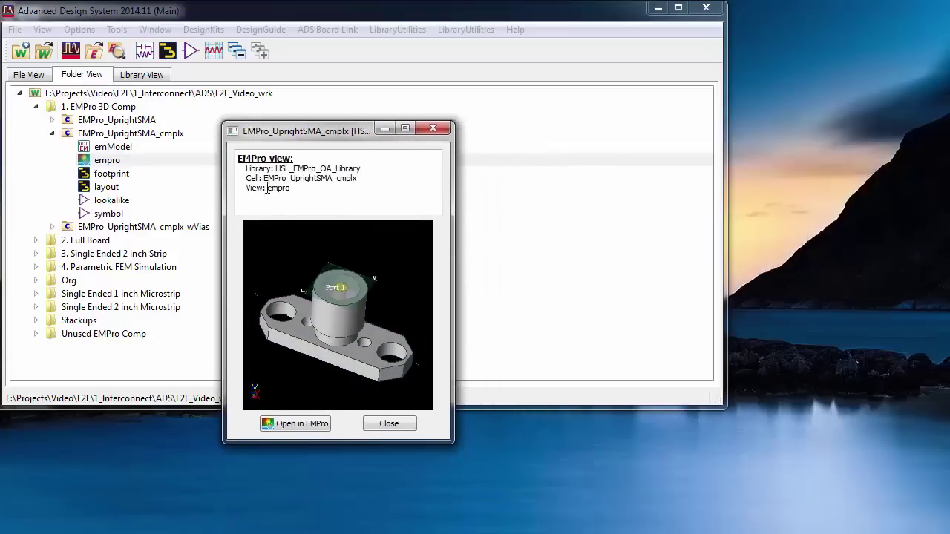
Open the connector's 3D model in EMPro, orbit it, then browse its layout, lookalike and symbol views
click(293, 428)
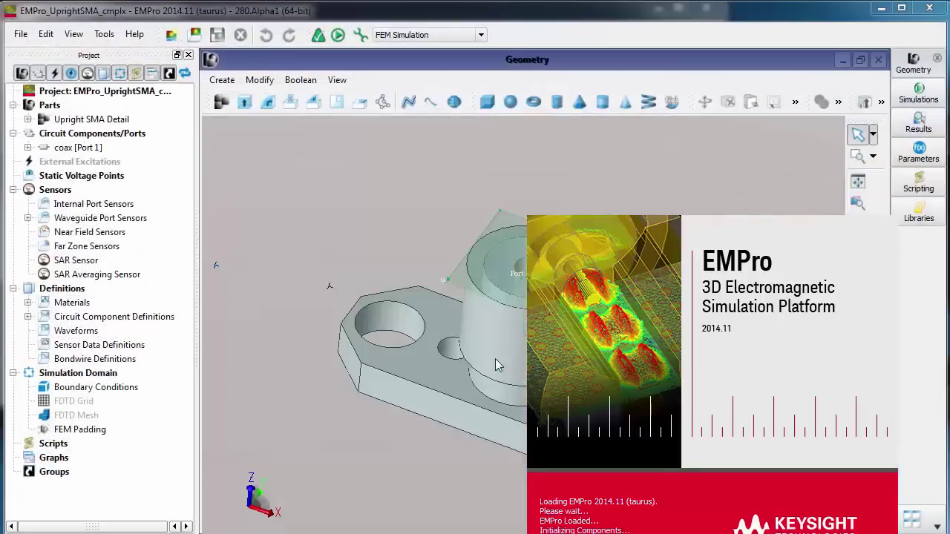
click(576, 334)
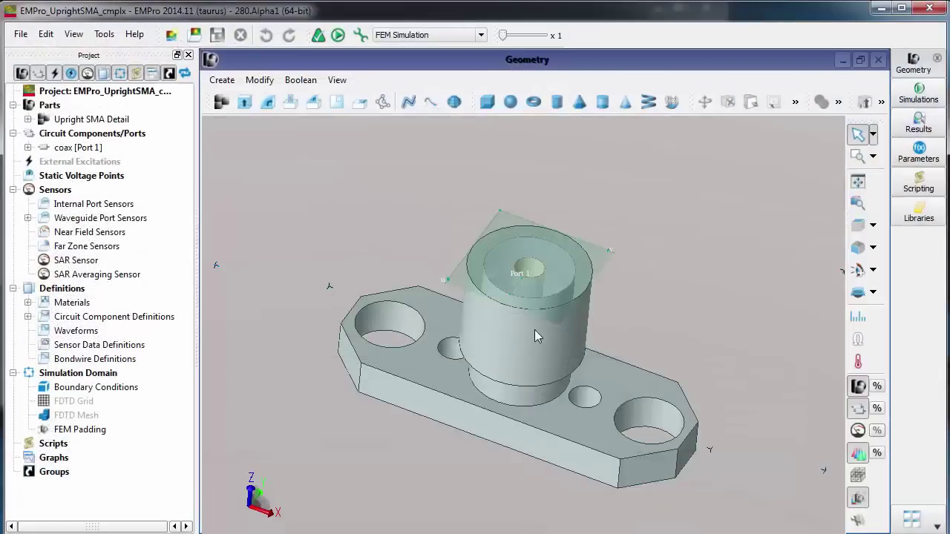
middle_drag(537, 335, 397, 438)
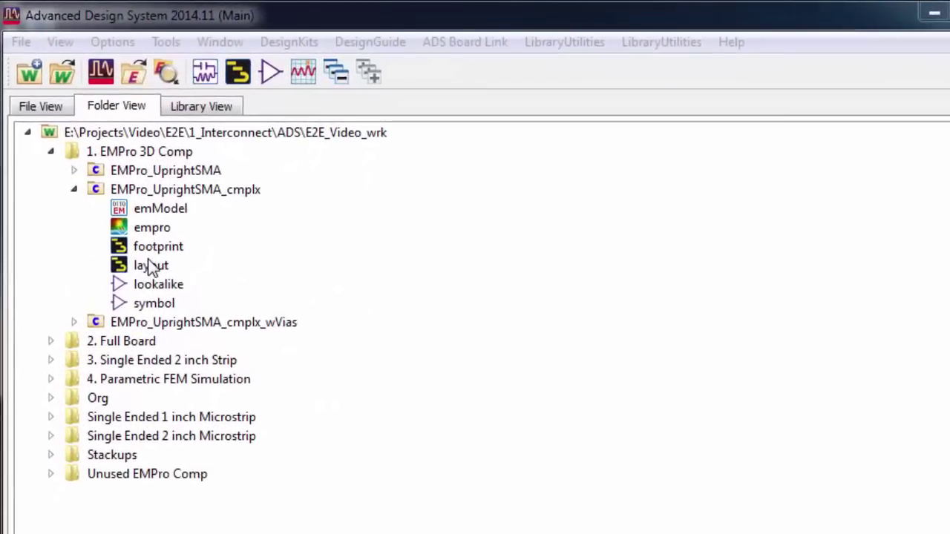
click(160, 270)
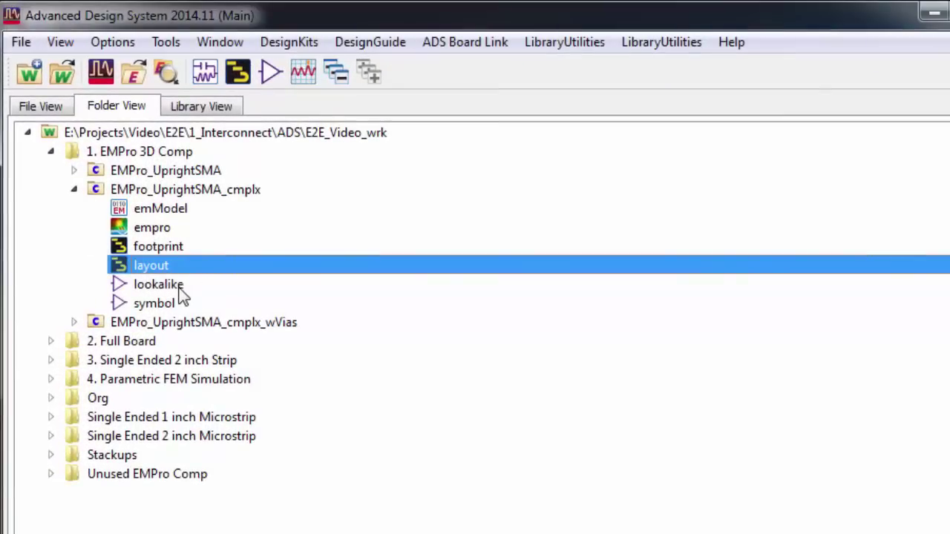
click(176, 291)
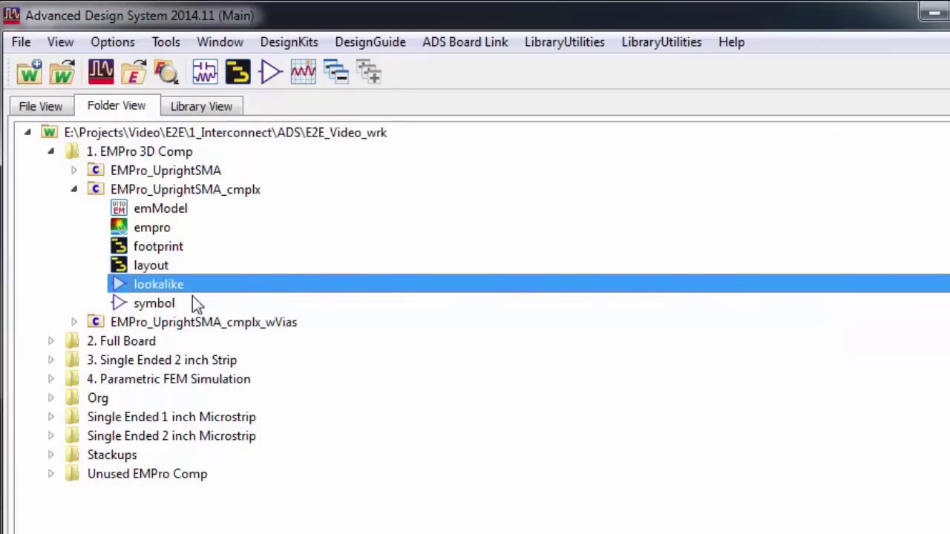
click(177, 305)
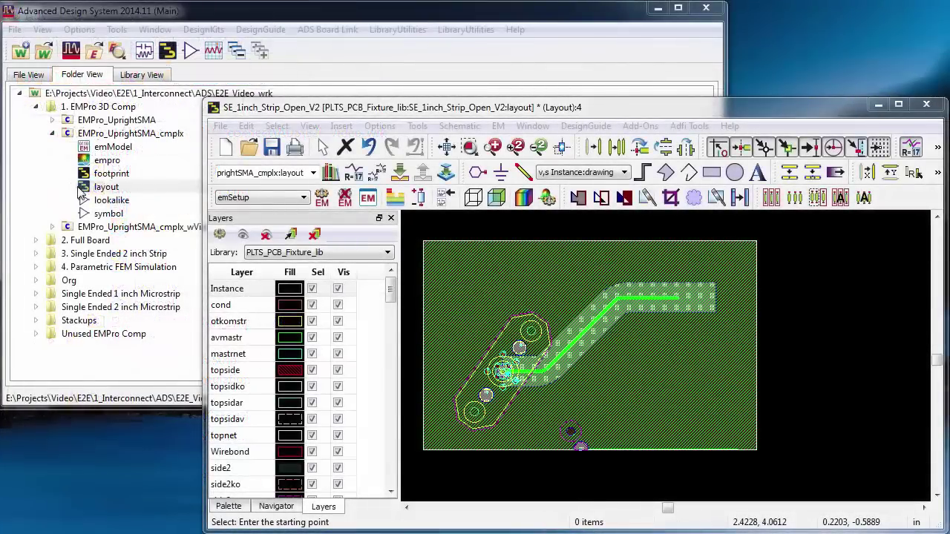
Place the EMPro_UprightSMA_cmplx layout as connector X1 on the strip's launch pad
click(83, 187)
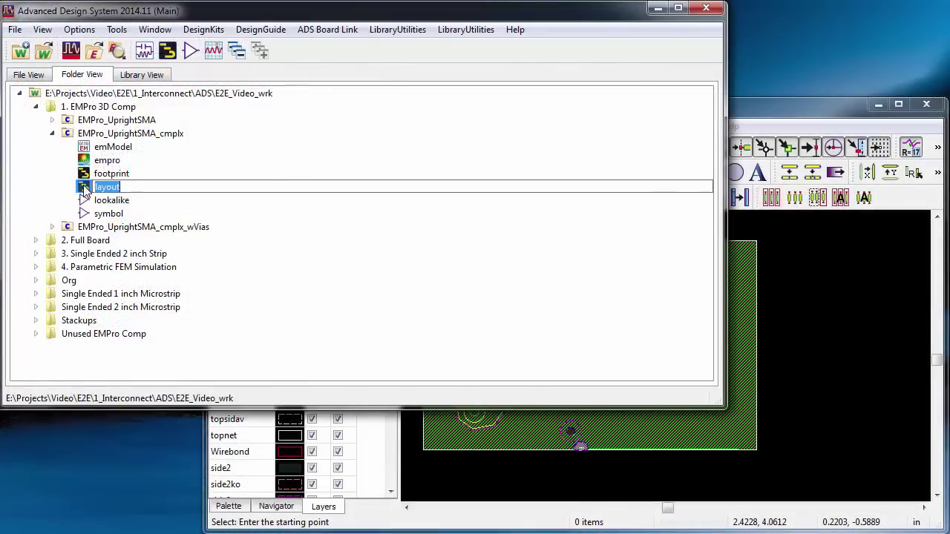
drag(84, 190, 760, 397)
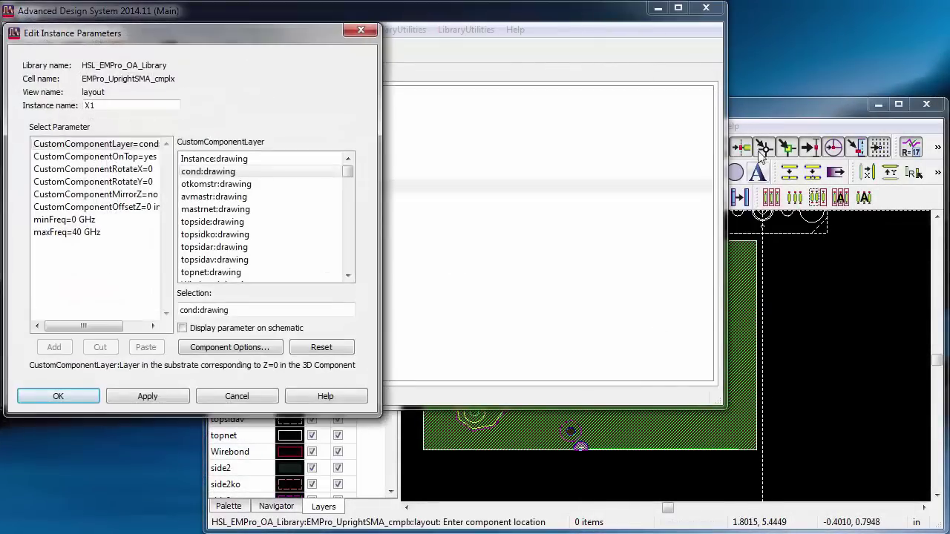
click(571, 438)
scroll(668, 334, up, 3)
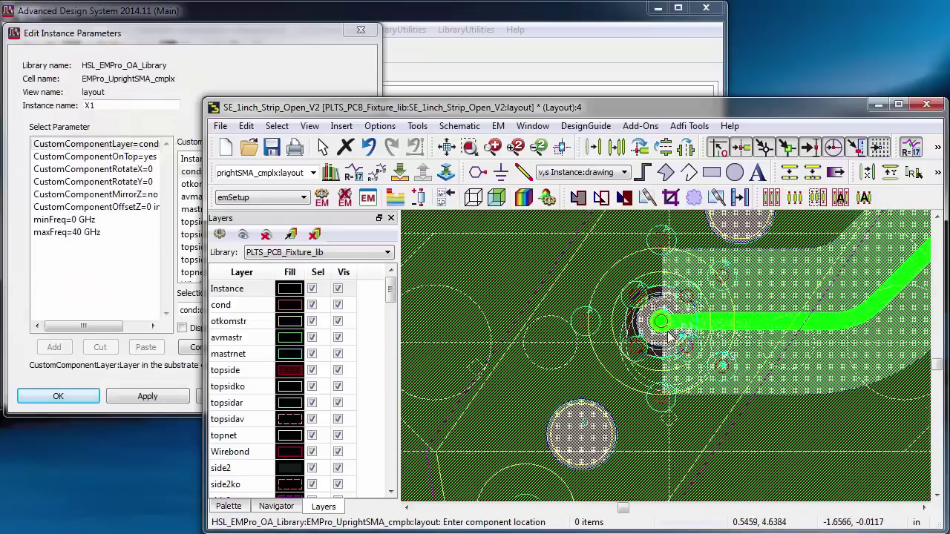
scroll(670, 338, down, 2)
click(667, 356)
scroll(667, 356, down, 2)
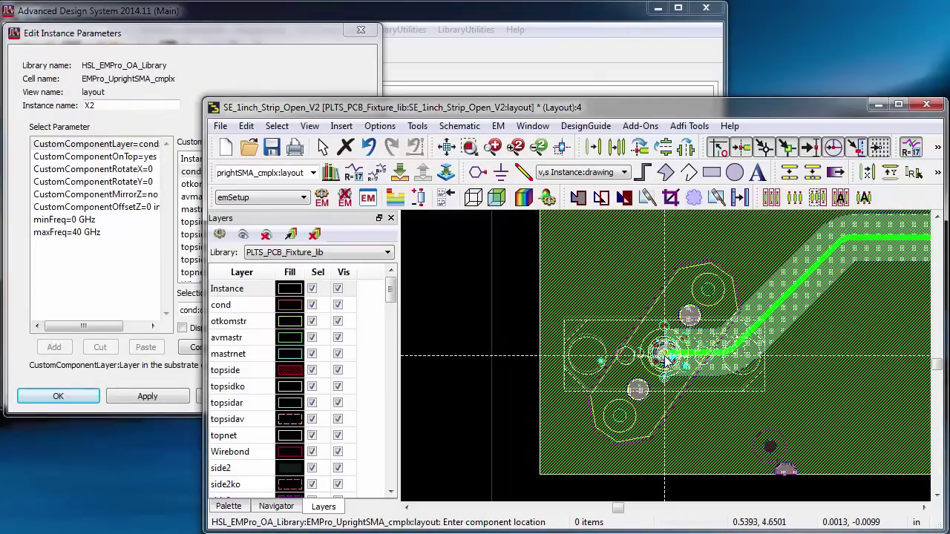
click(323, 146)
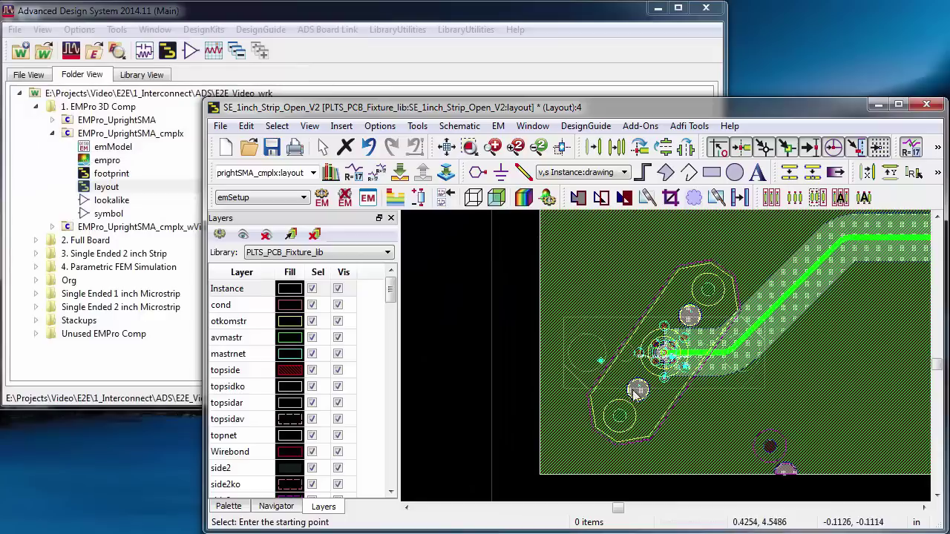
Rotate X1 by 90°, maximize the layout, and open X1's instance parameters
click(616, 326)
key(ctrl+r)
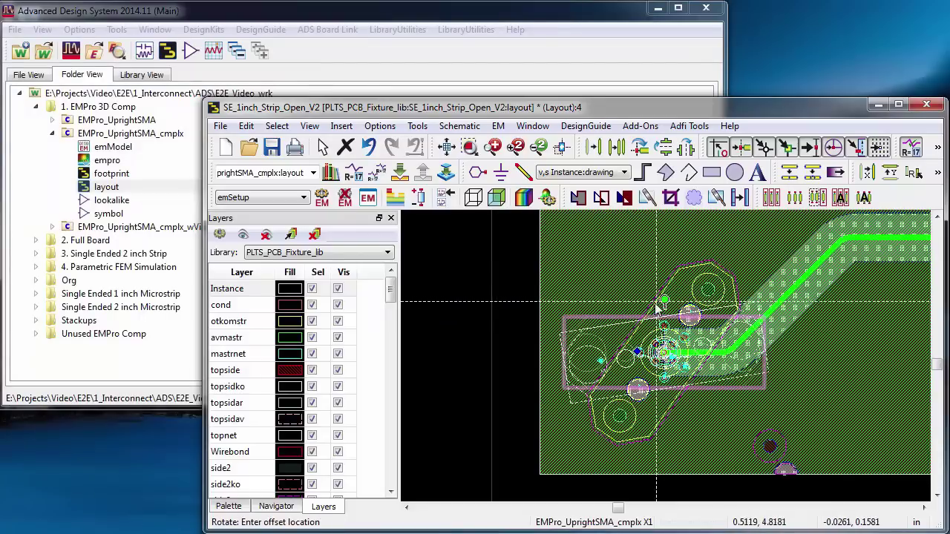
click(656, 304)
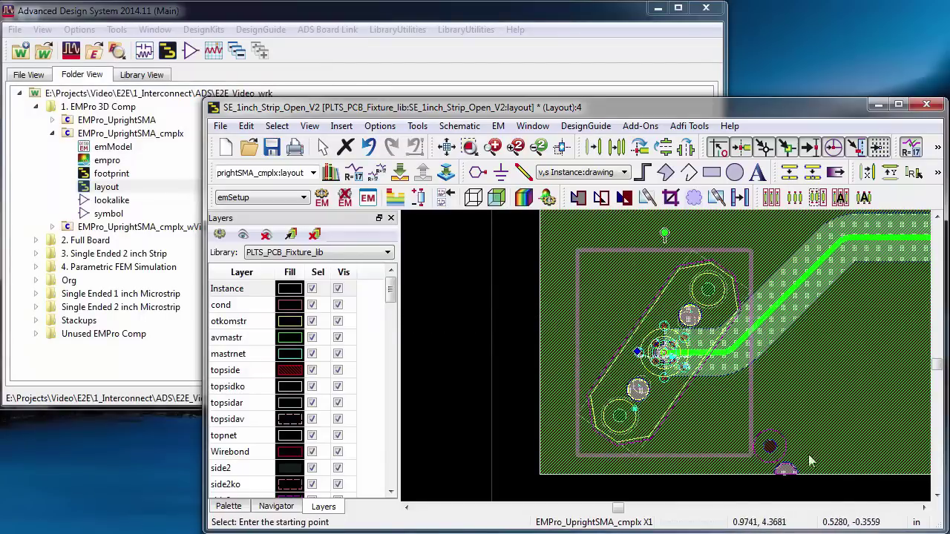
click(898, 105)
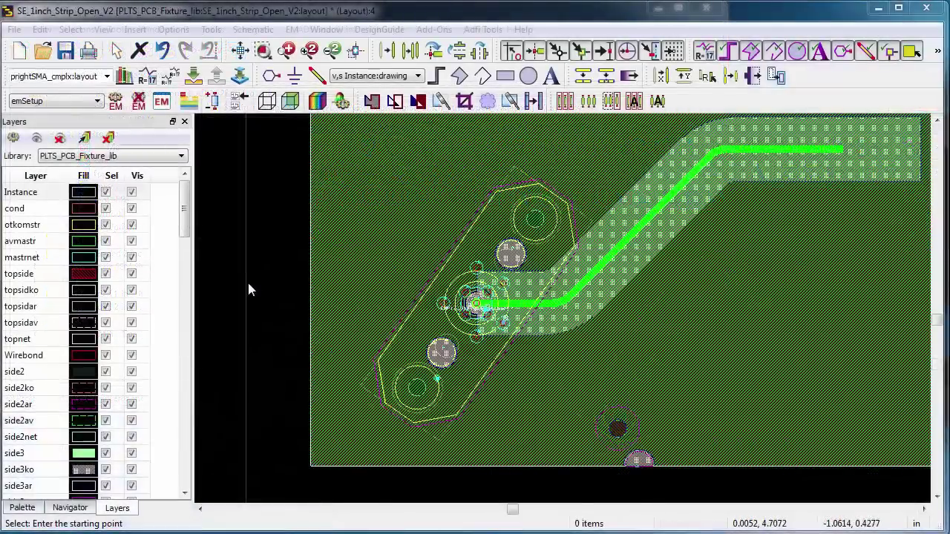
click(516, 173)
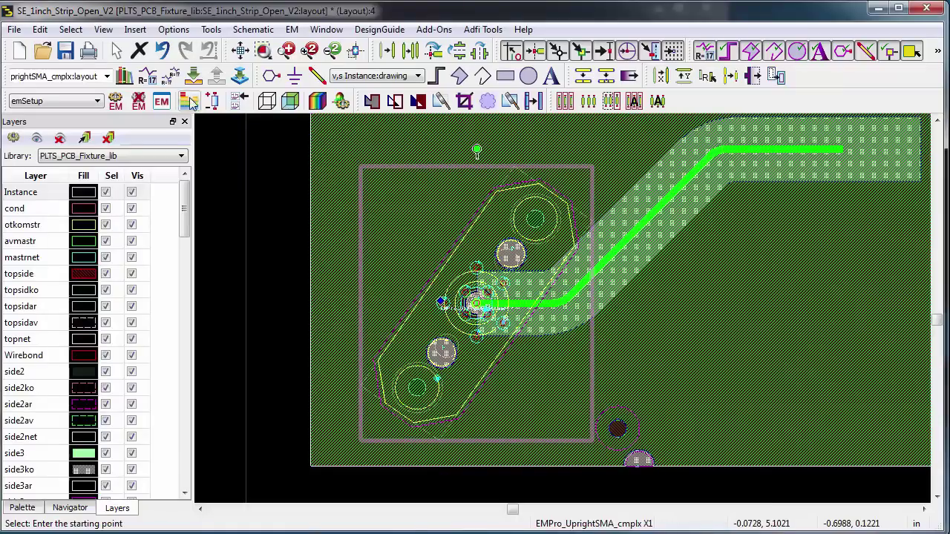
click(191, 103)
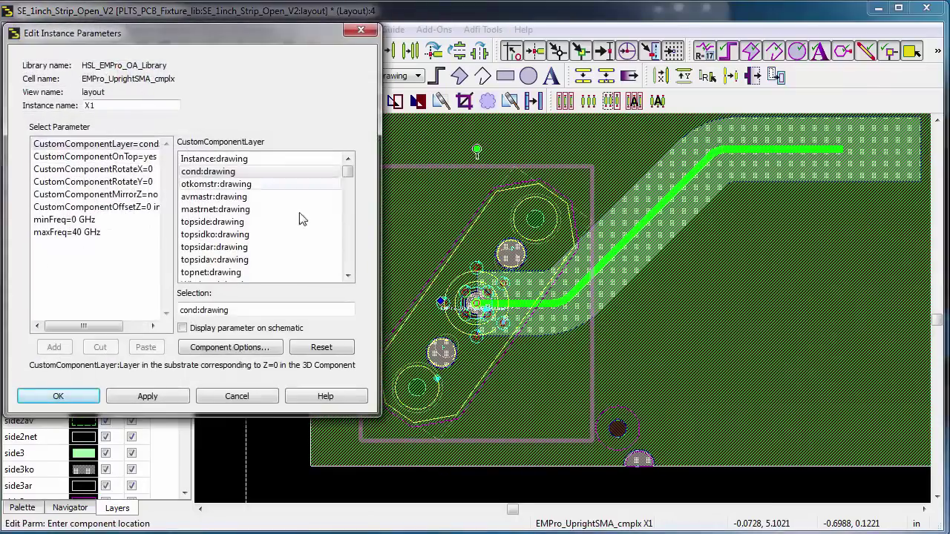
drag(379, 273, 510, 257)
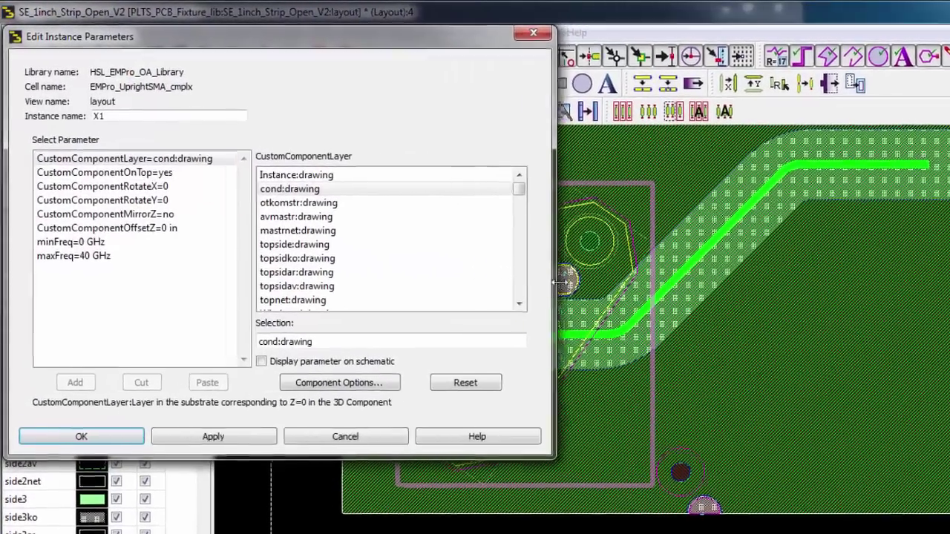
drag(561, 282, 598, 280)
click(182, 160)
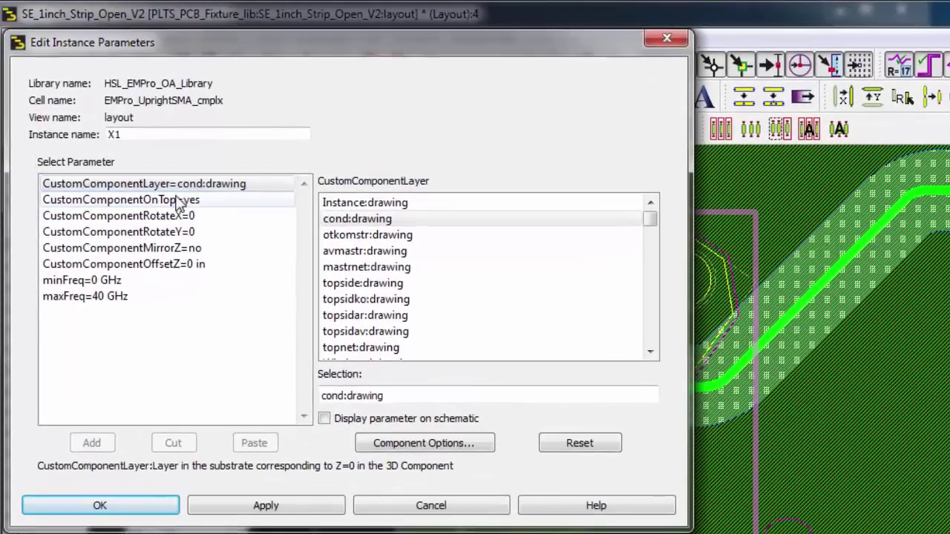
click(166, 251)
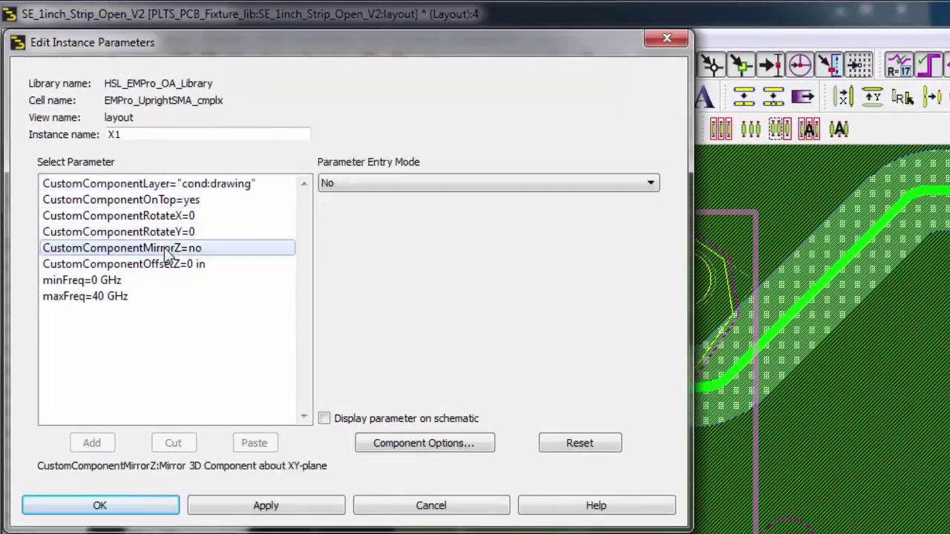
click(351, 184)
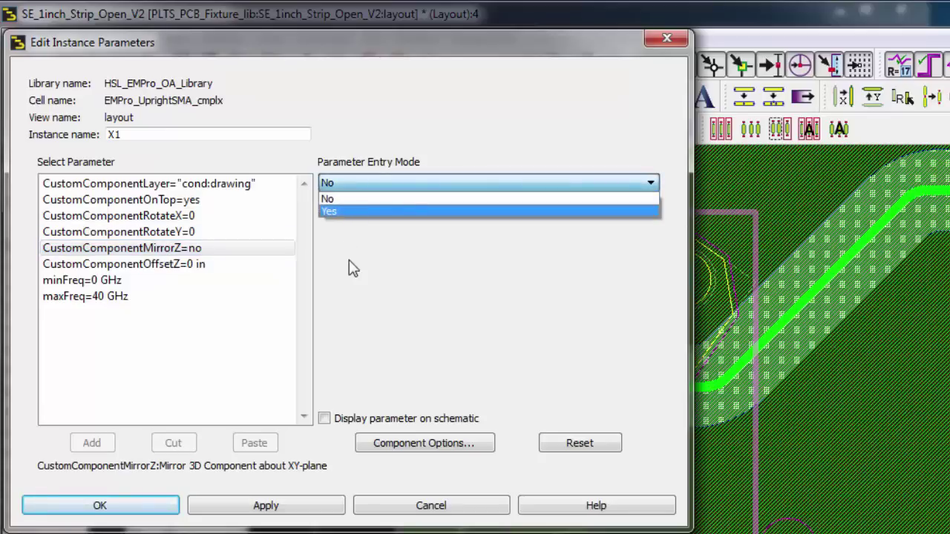
click(353, 283)
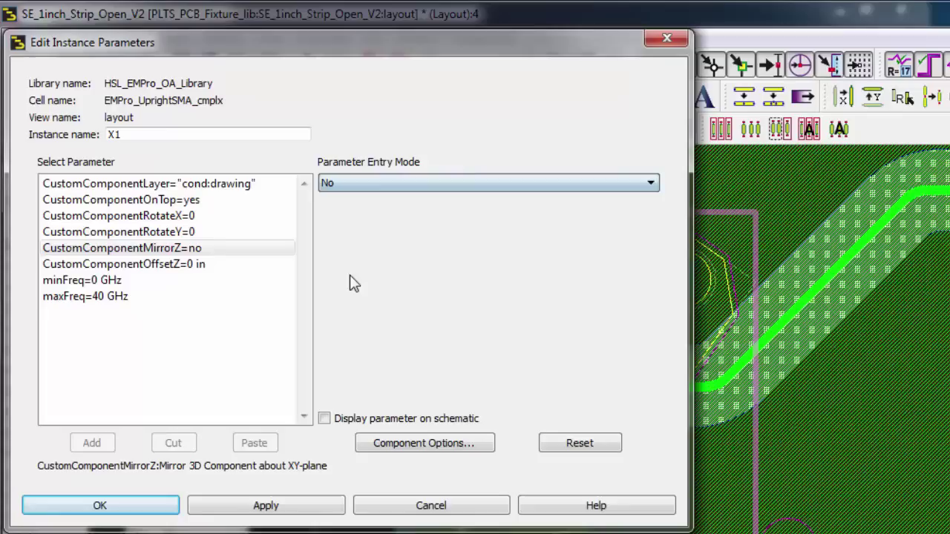
click(225, 208)
click(350, 187)
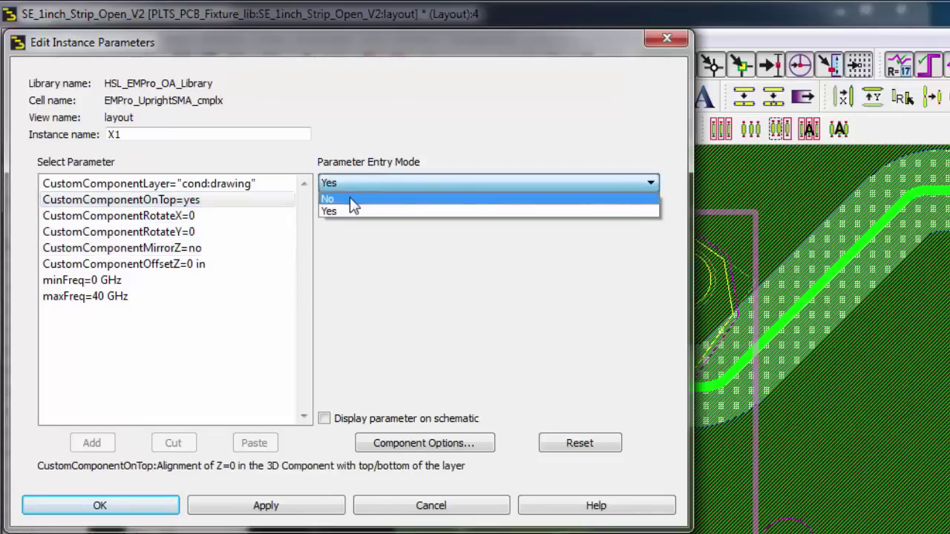
click(347, 281)
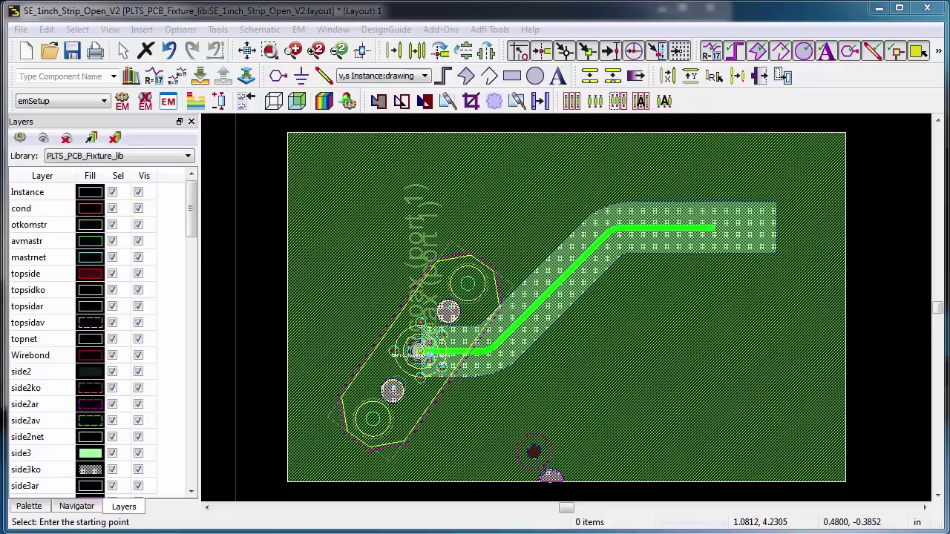
Zoom into the connector and place a new pin beside the connector pad
click(254, 401)
scroll(328, 403, up, 2)
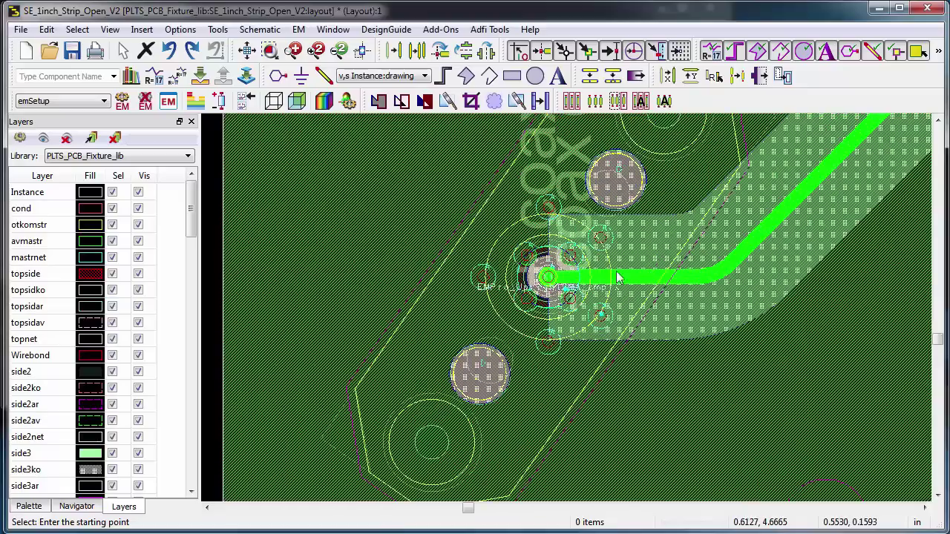
click(278, 76)
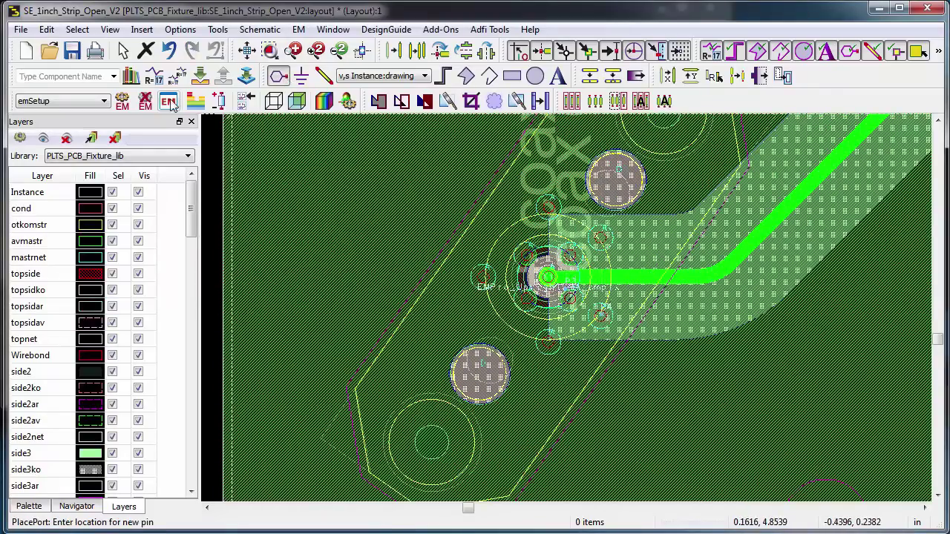
In EM Setup's port editor, assign the new pin P4 as port 1's ground terminal
click(169, 104)
click(874, 441)
drag(671, 154, 342, 64)
click(393, 137)
drag(324, 196, 349, 170)
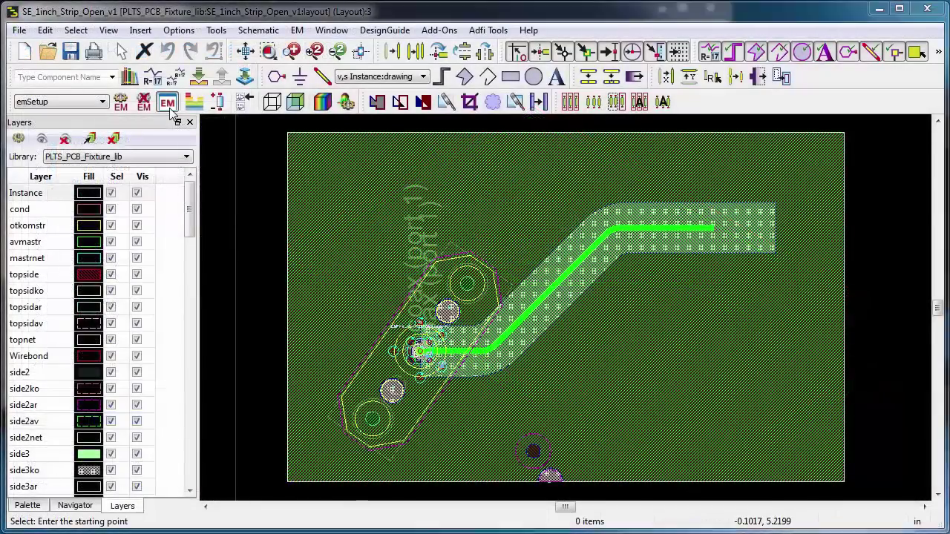
Check the FEM setup with its 4 mil side4 edge mesh, then run the simulation
click(167, 103)
drag(420, 172, 172, 34)
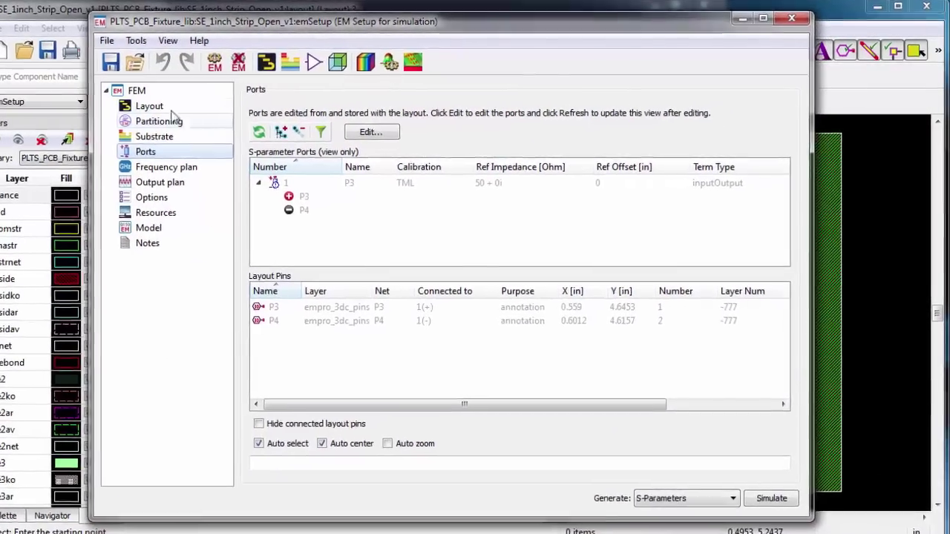
click(155, 91)
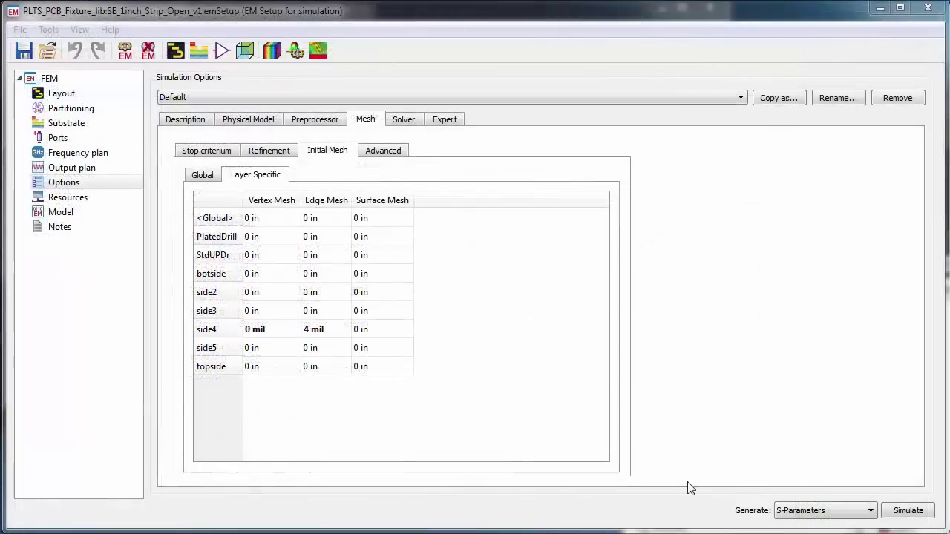
click(908, 511)
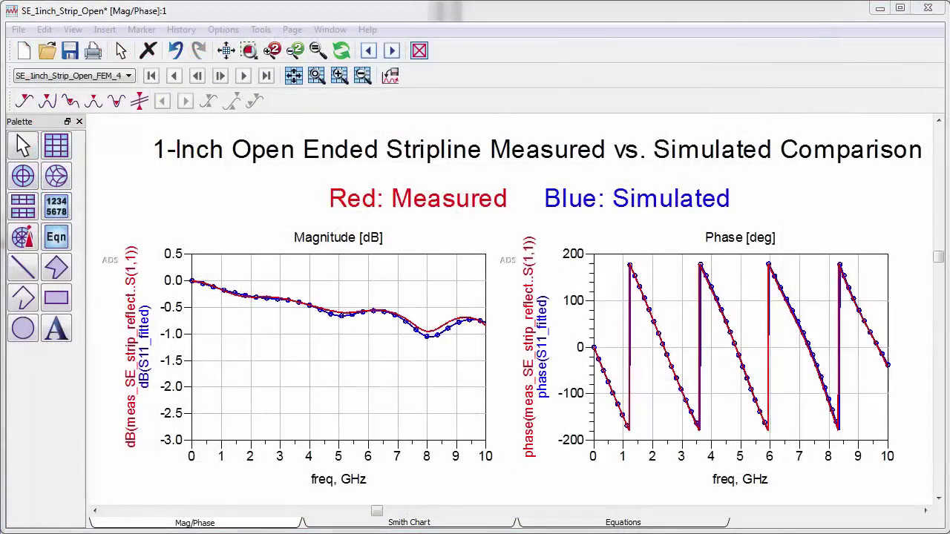
Select the magnitude traces on the measured (red) versus simulated (blue) S11 Mag/Phase page
click(439, 338)
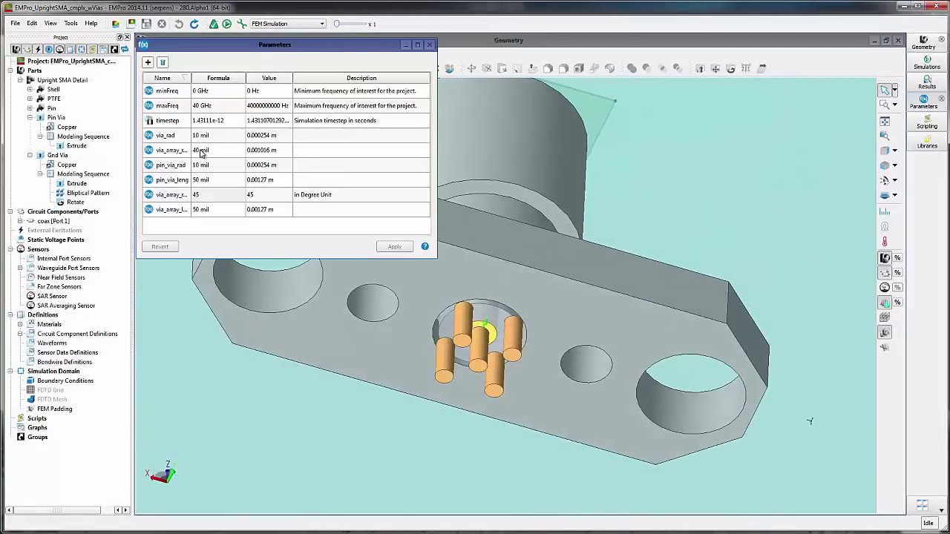
Set pin_via_leng to 200 mil and via_array_r to 60 mil, applying each
click(201, 135)
double_click(198, 179)
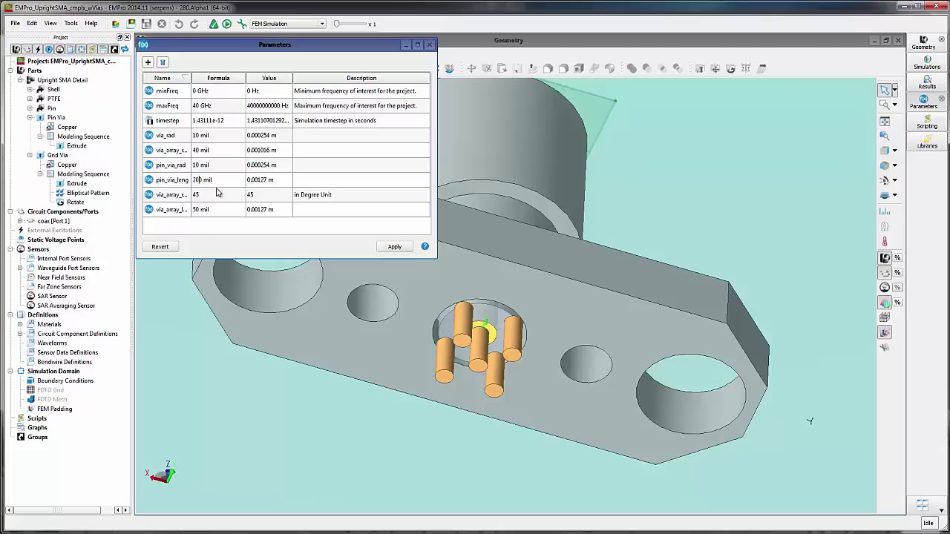
text(200)
key(Return)
click(394, 247)
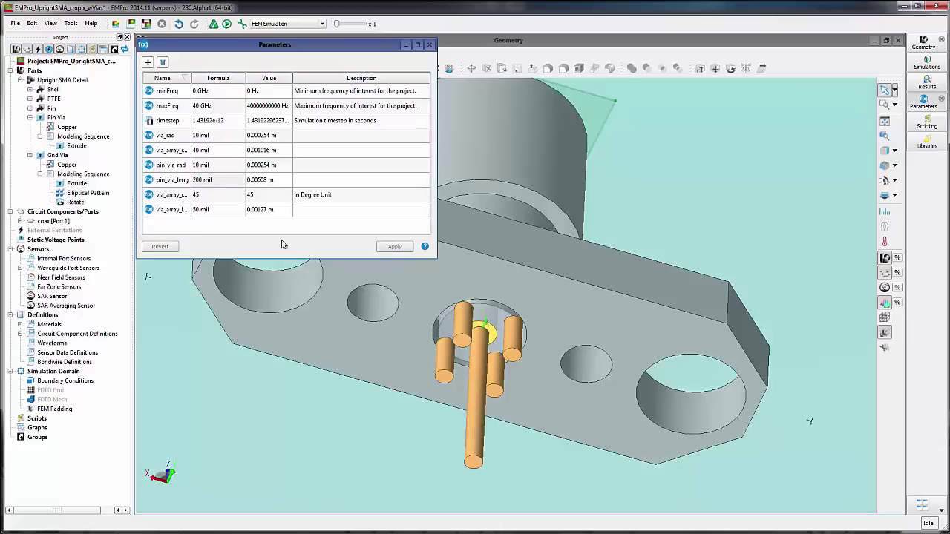
double_click(199, 150)
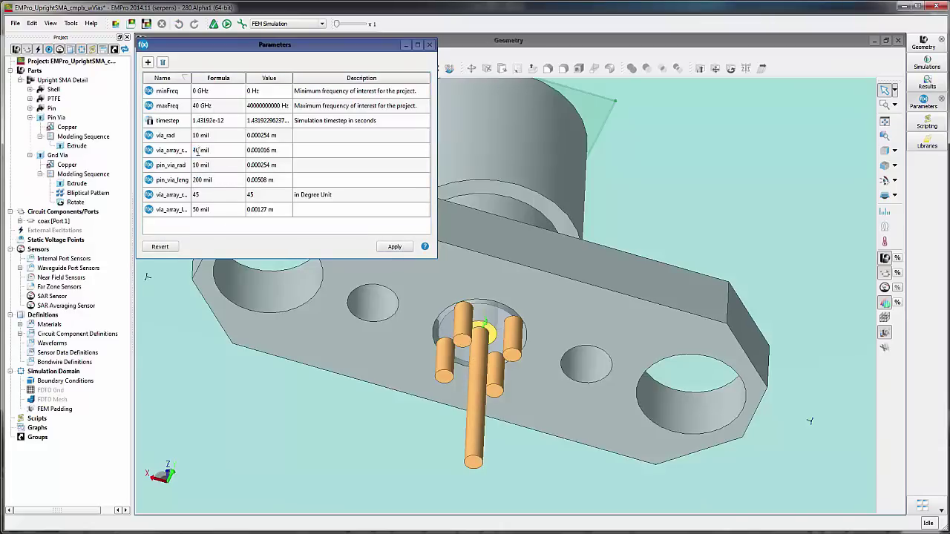
click(383, 247)
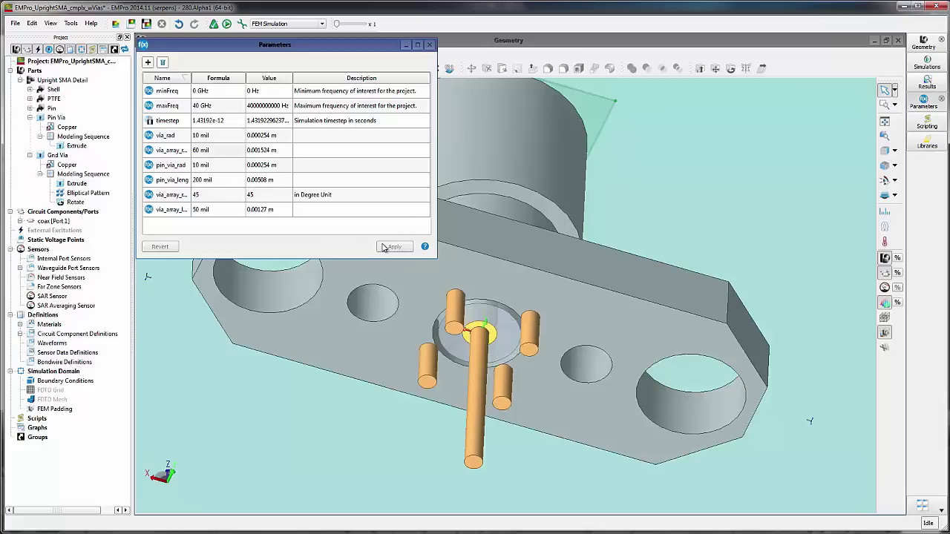
Increase the instance count of the ground vias' Elliptical Pattern
click(84, 194)
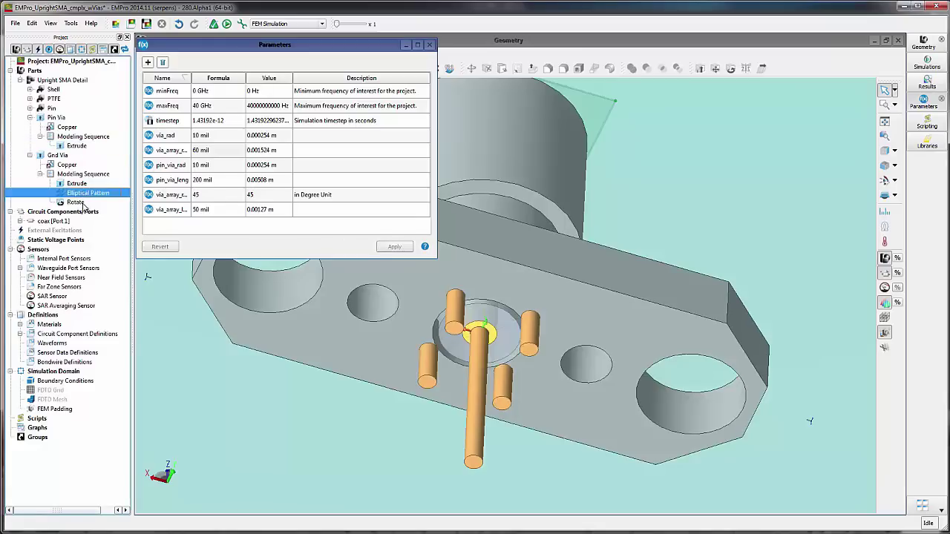
double_click(92, 195)
click(818, 106)
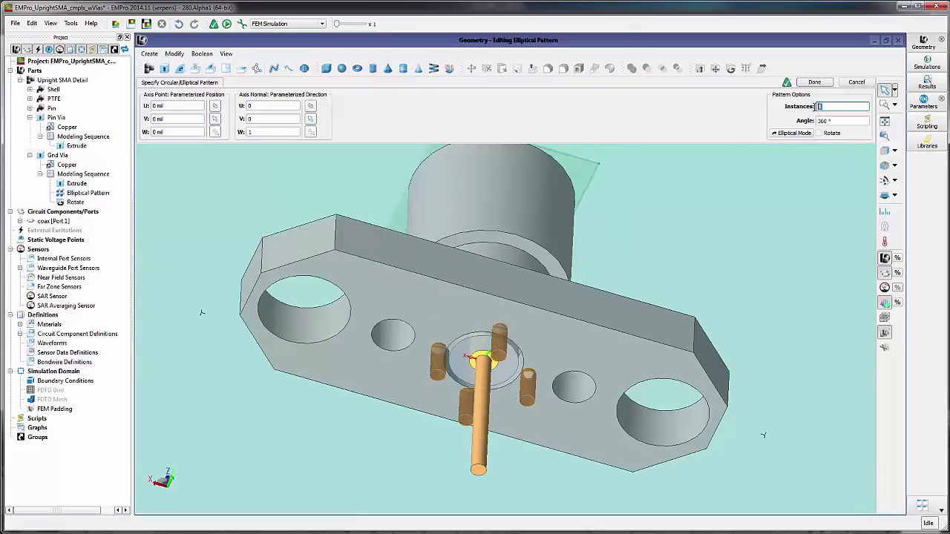
click(814, 81)
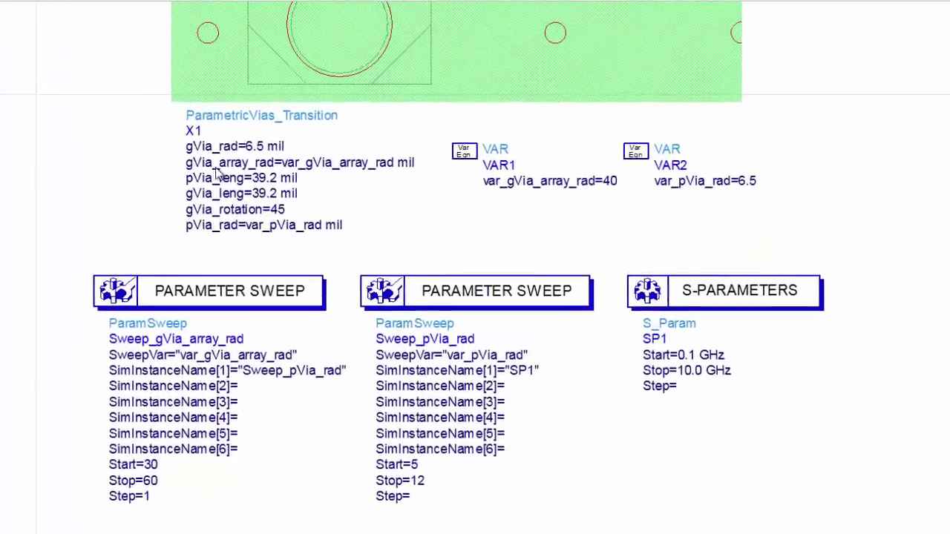
Review the ground-via array radius sweep, the pin-via radius sweep and the S-parameter settings
click(199, 299)
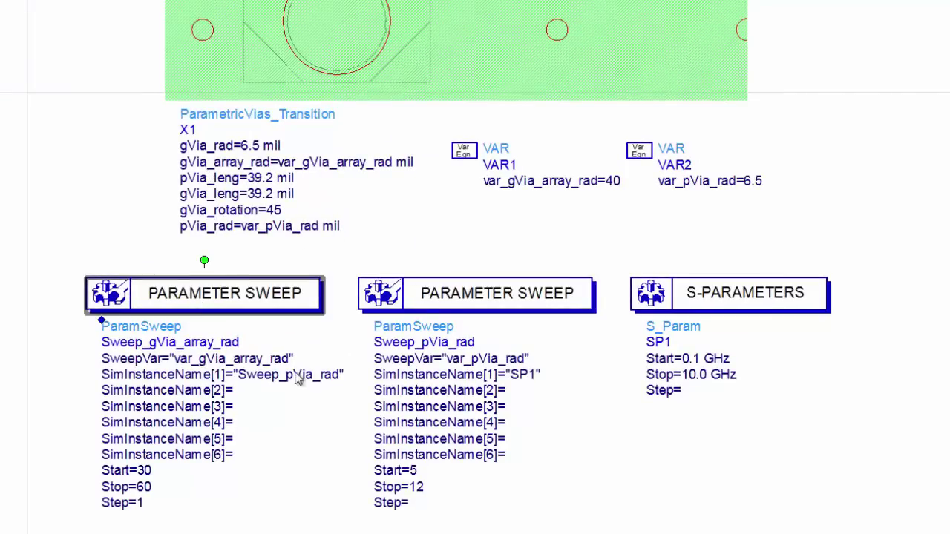
click(443, 315)
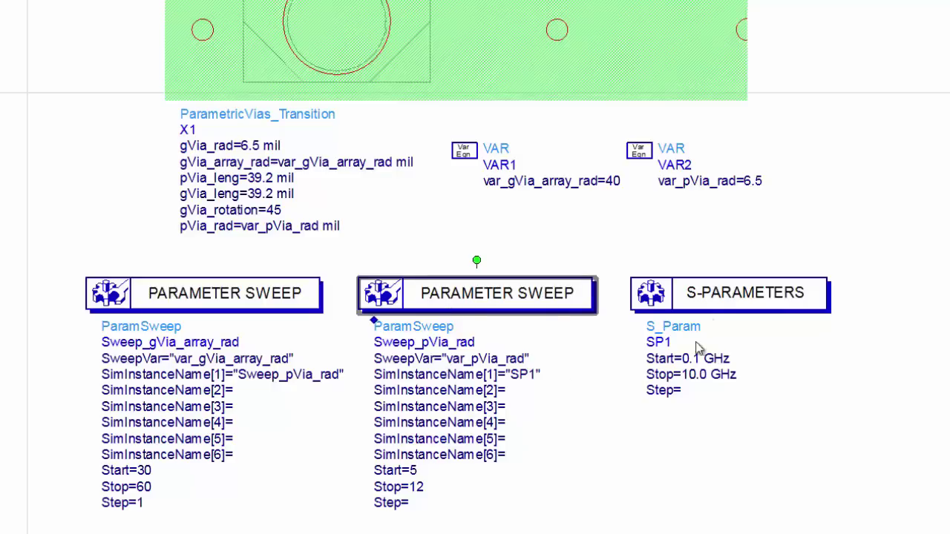
click(716, 312)
click(639, 248)
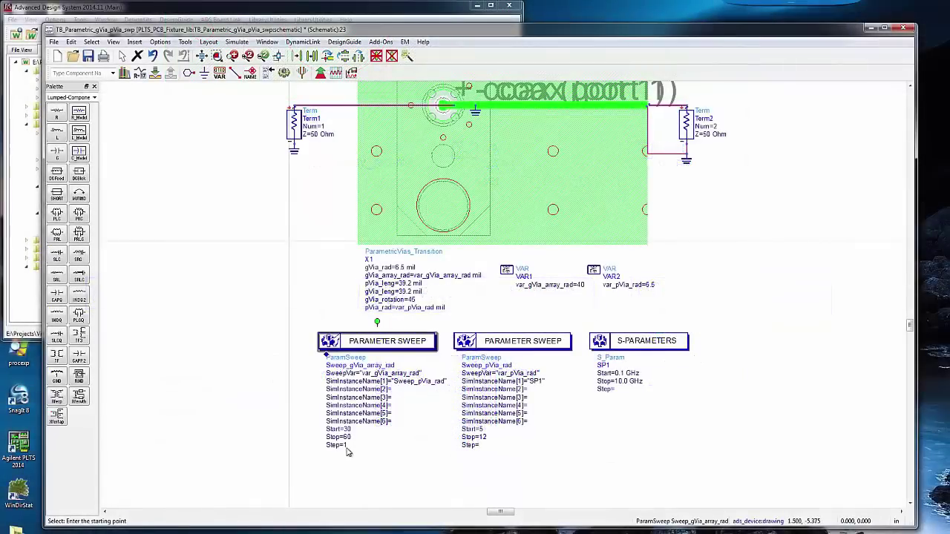
Edit the pin-via radius sweep step, run the sweep, and move markers m1 and m2 along S11/S21
double_click(475, 447)
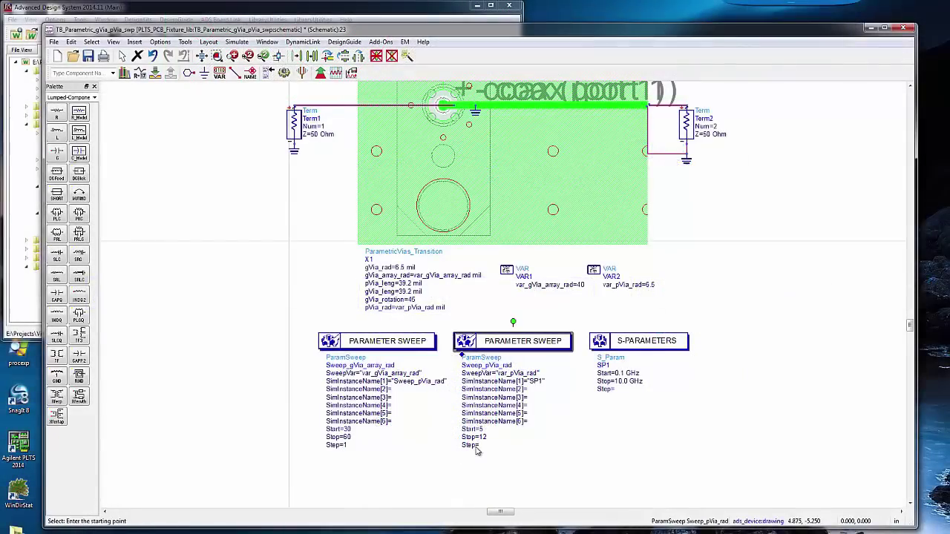
click(284, 72)
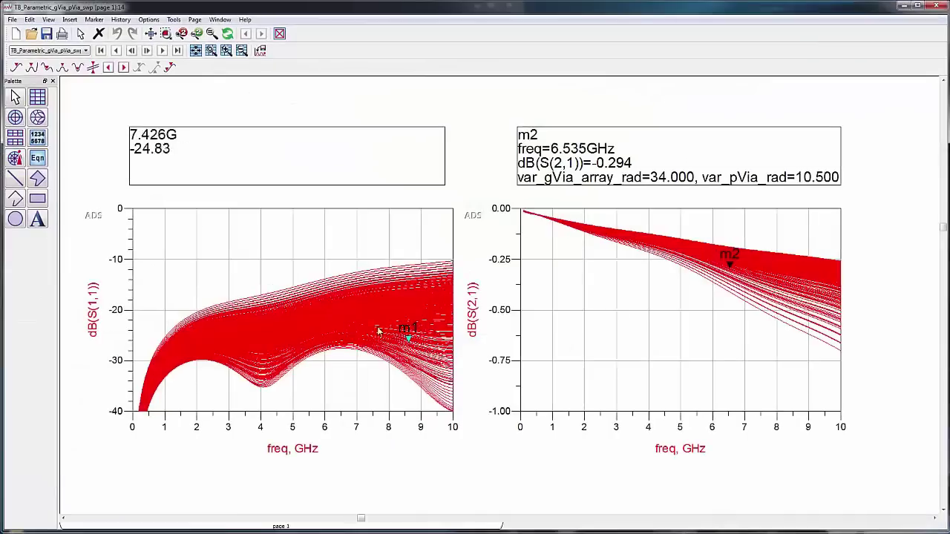
drag(301, 336, 295, 333)
drag(729, 261, 784, 274)
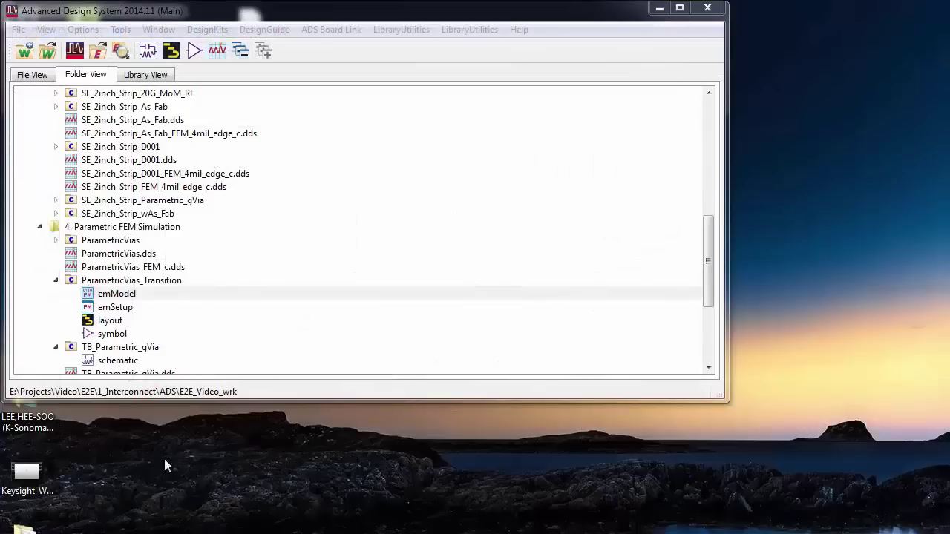
Open the ParametricVias_Transition emModel and inspect its Database and Interpolation tabs
double_click(154, 297)
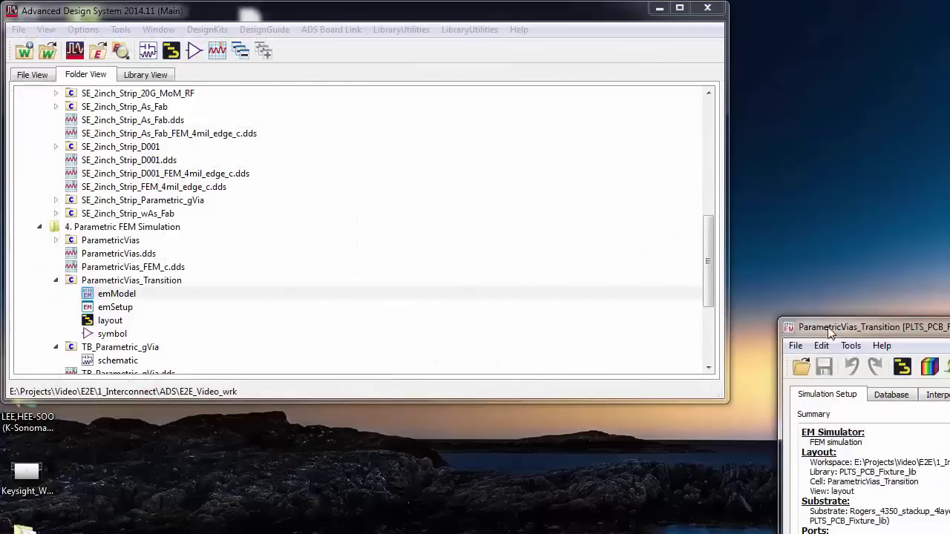
drag(769, 321, 191, 76)
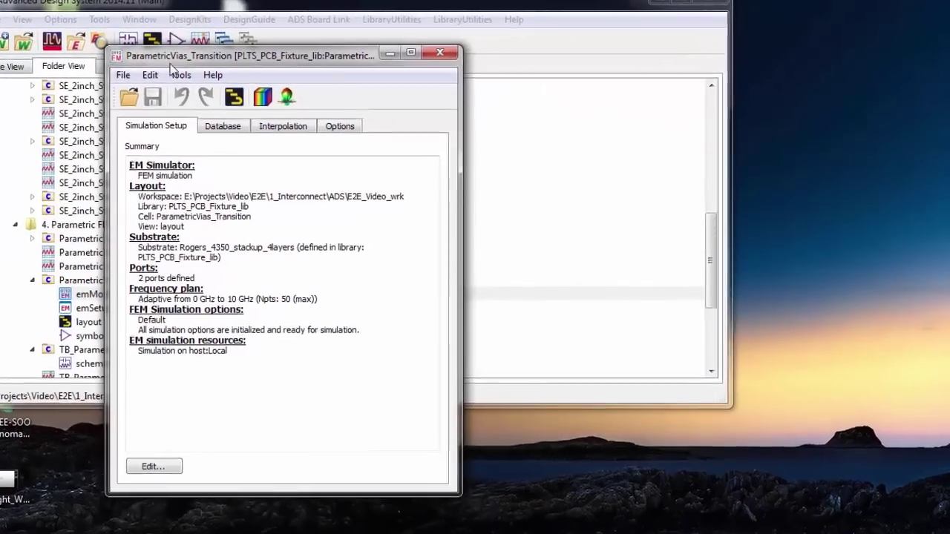
click(223, 126)
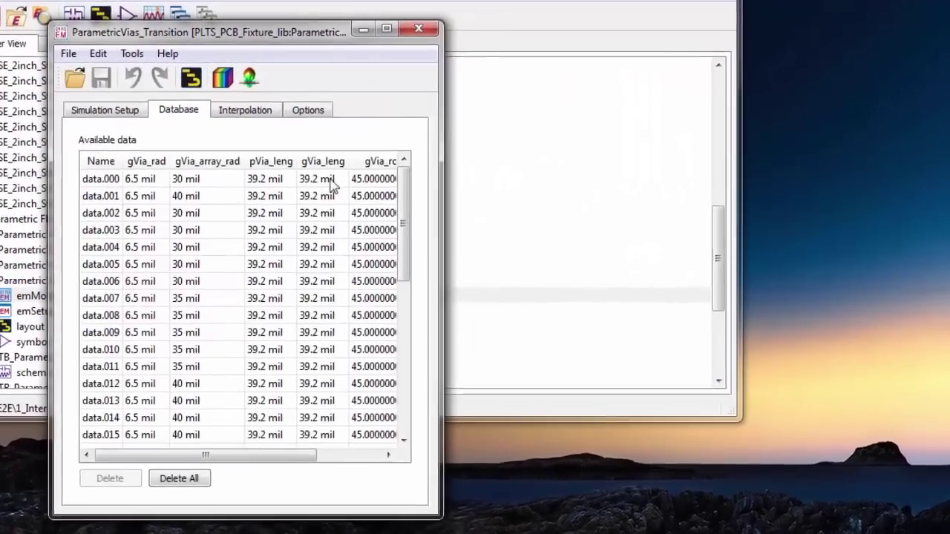
drag(435, 224, 564, 225)
scroll(524, 251, down, 1)
drag(524, 251, 500, 201)
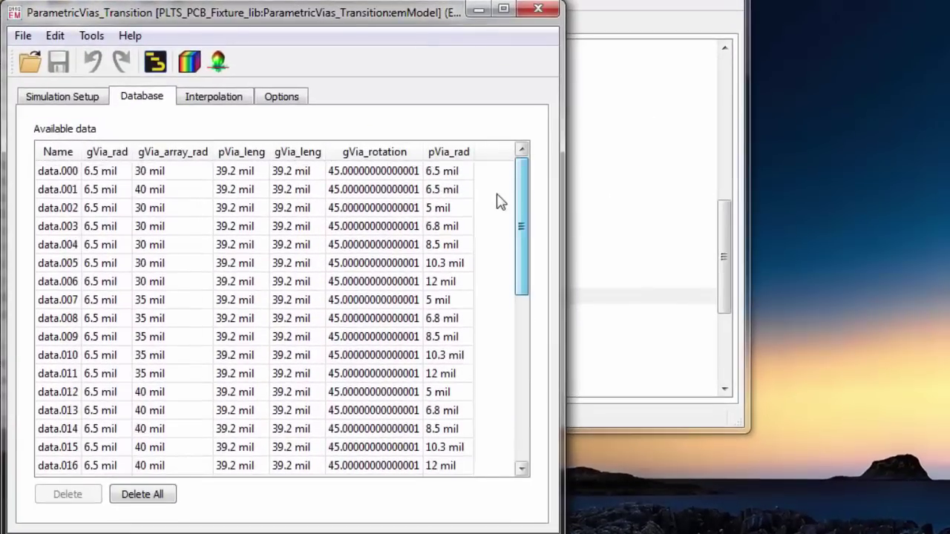
click(227, 102)
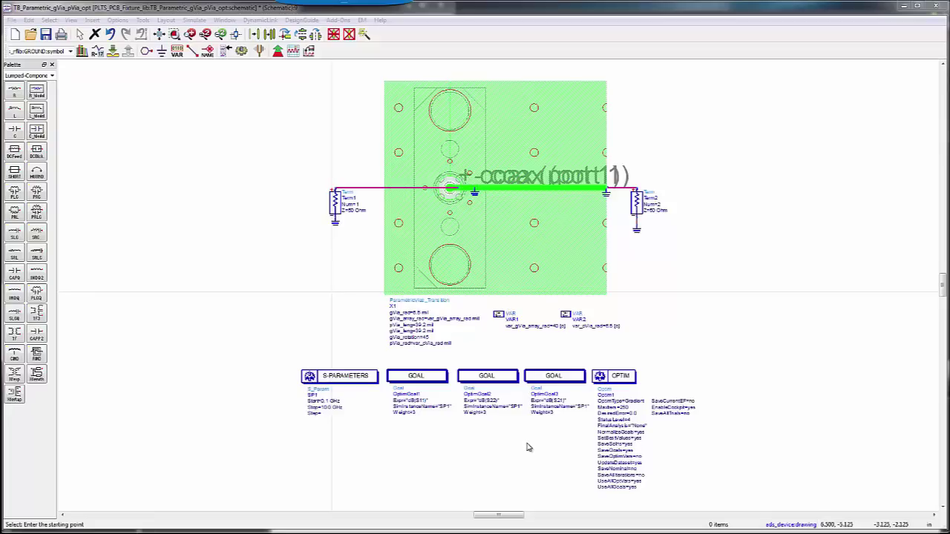
Launch the gVia array radius and pVia radius optimization in the Optimization Cockpit
scroll(526, 447, up, 2)
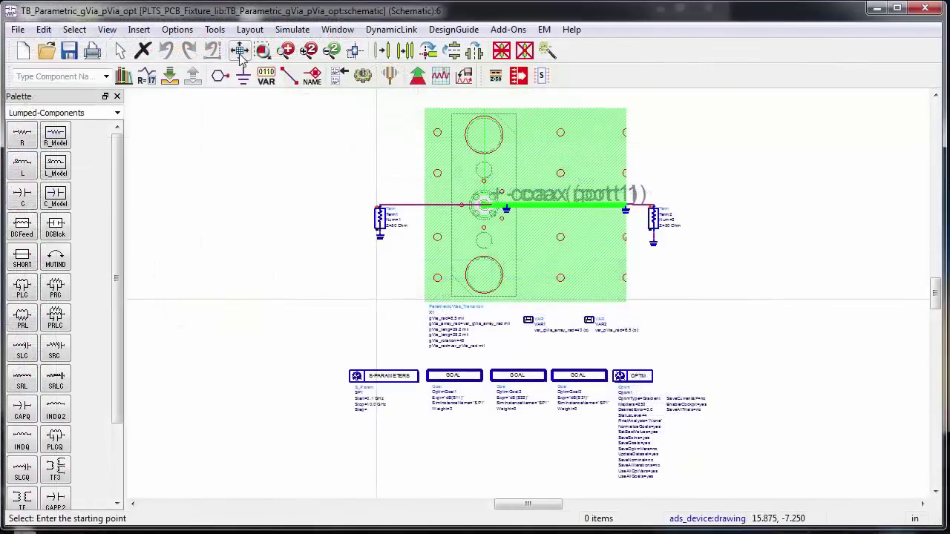
click(415, 77)
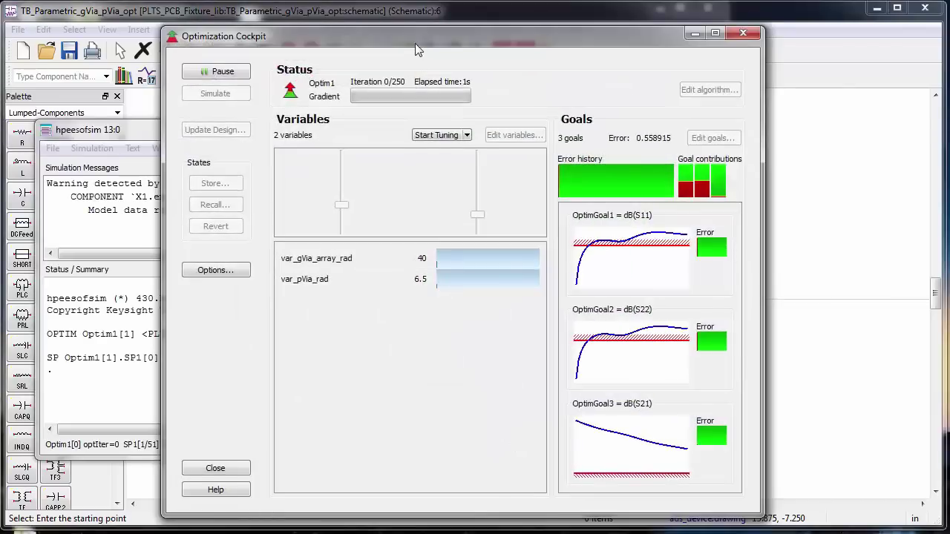
drag(414, 42, 317, 26)
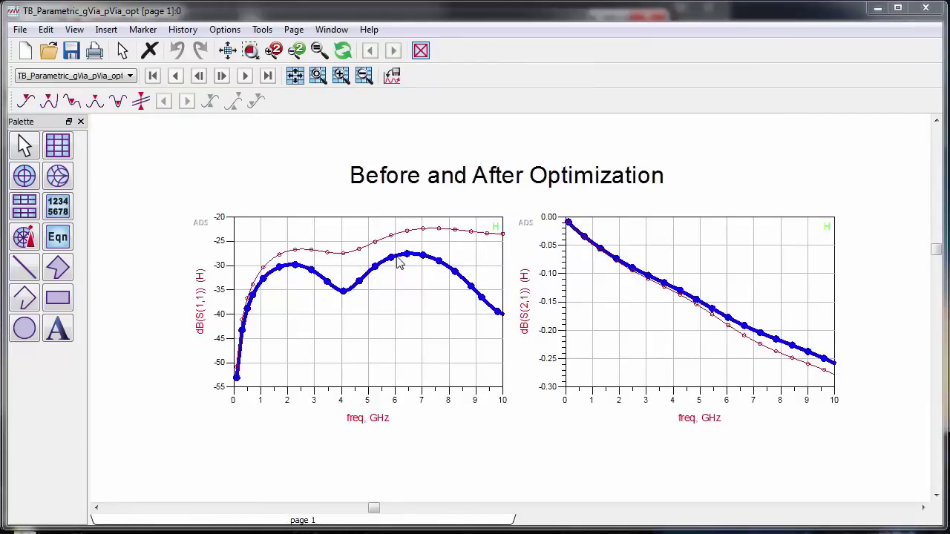
mouse_move(750, 331)
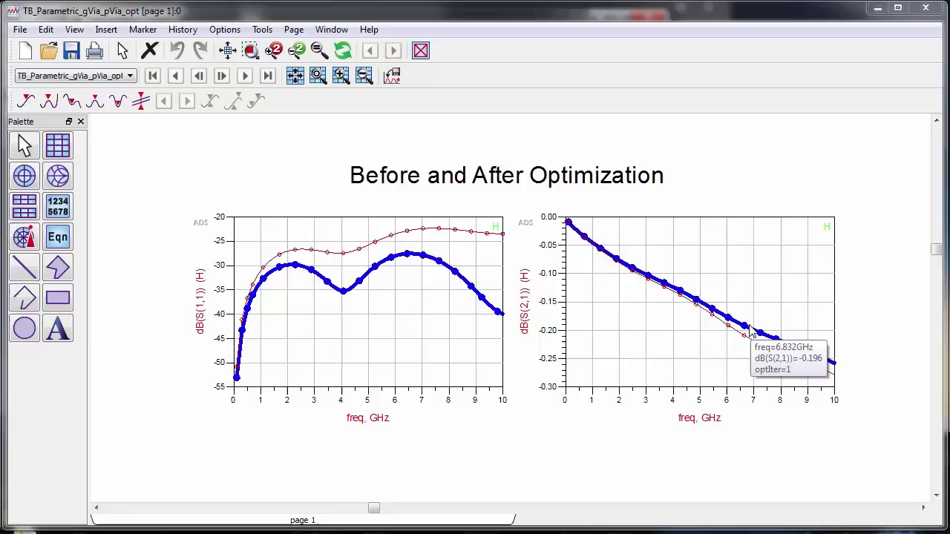